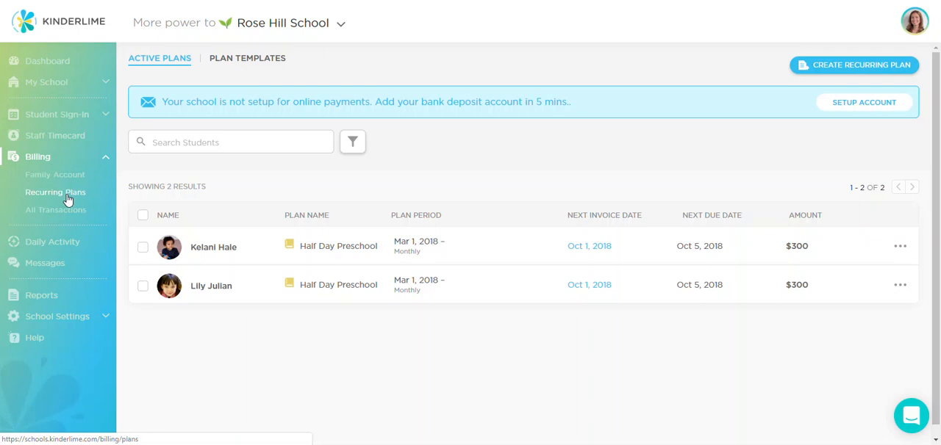
# Step: Start a new recurring tuition plan and name it Full Day Preschool
pyautogui.click(847, 66)
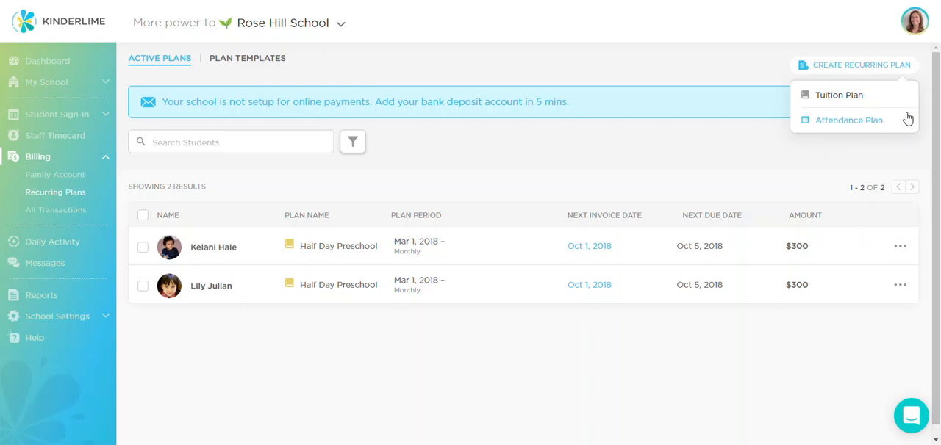
pyautogui.click(856, 100)
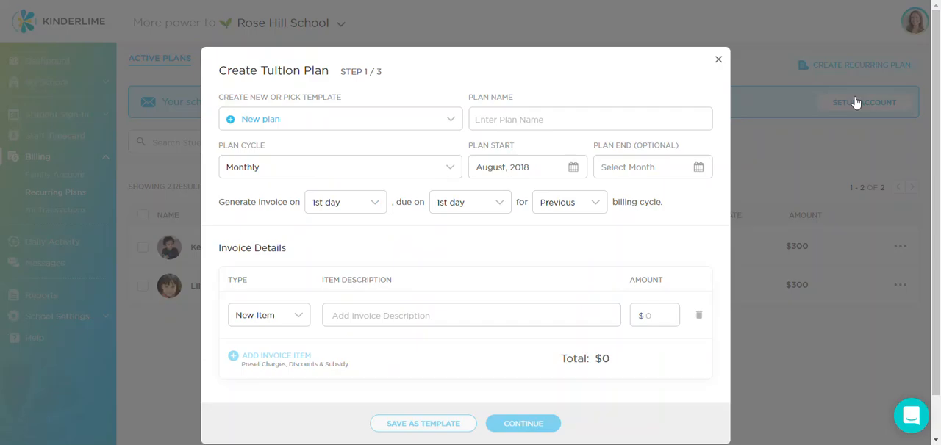
pyautogui.click(500, 118)
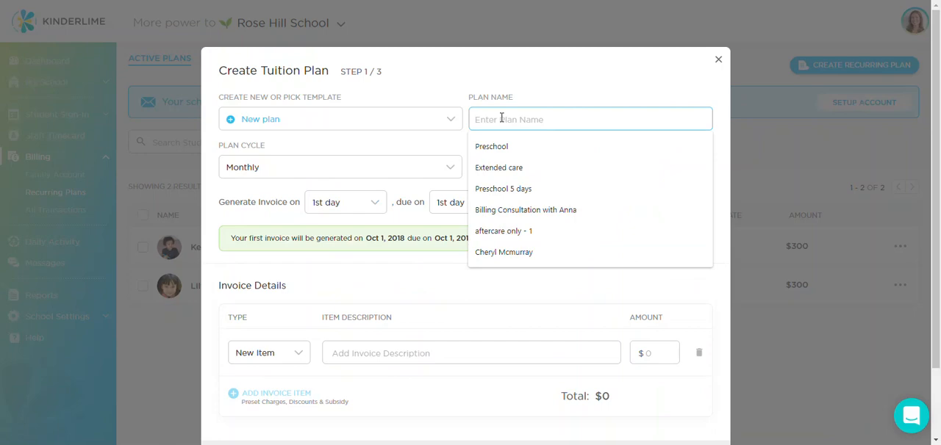
pyautogui.write('Full Day Preschool')
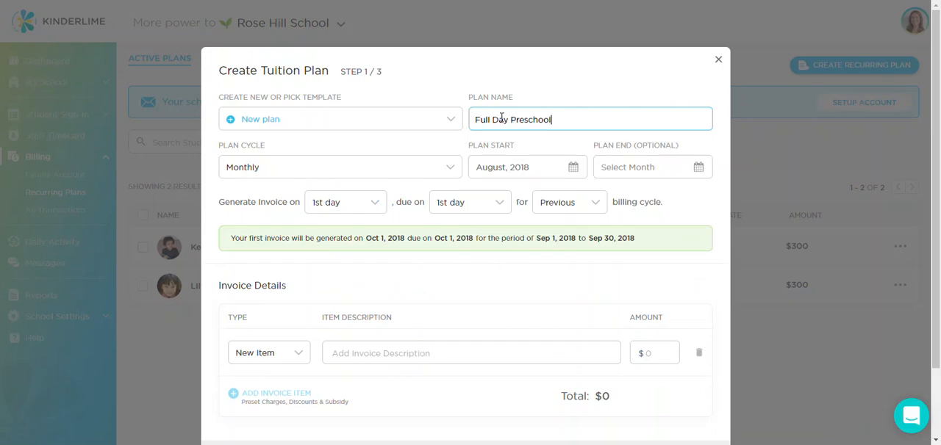
# Step: Set the tuition plan to a monthly cycle starting in September 2018
pyautogui.click(457, 167)
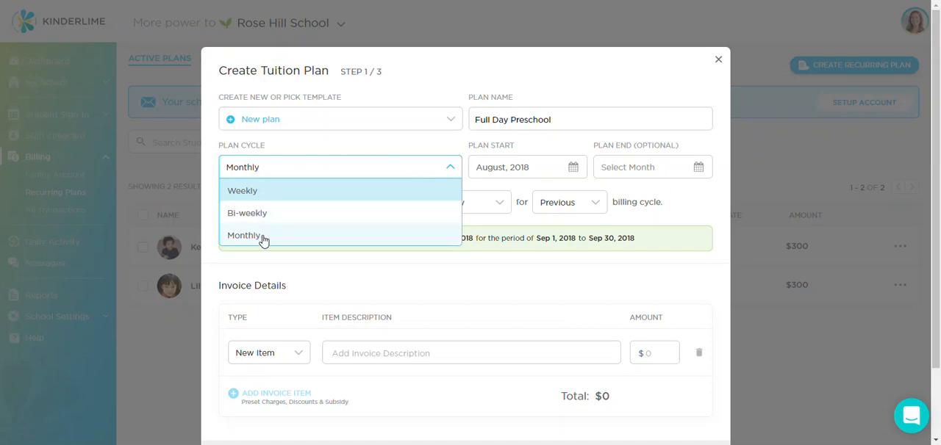
pyautogui.click(267, 239)
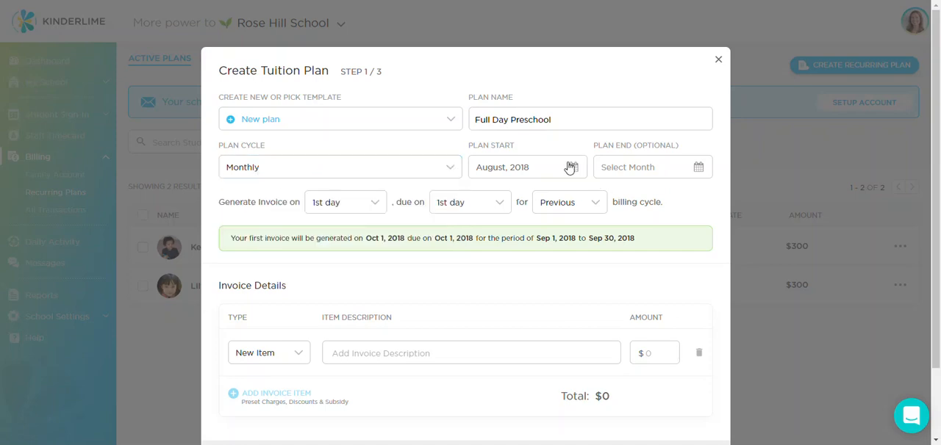
pyautogui.click(568, 167)
pyautogui.click(582, 281)
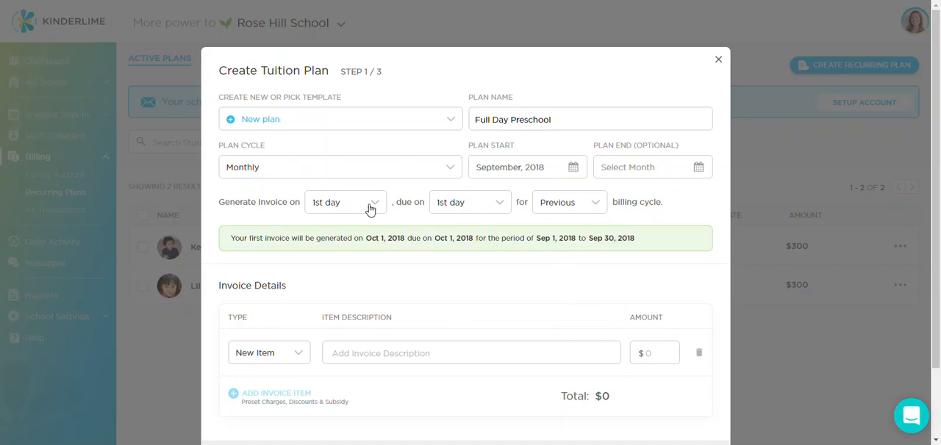
# Step: Make the tuition invoices due on the 3rd day for the current billing cycle
pyautogui.click(499, 202)
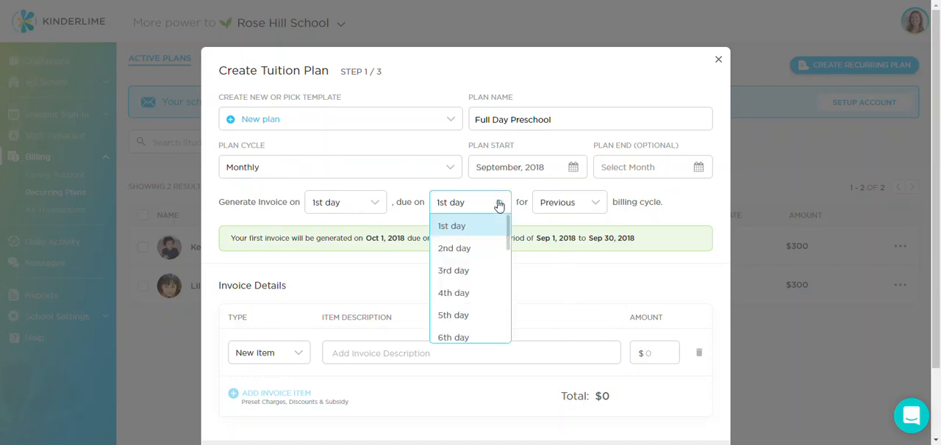
pyautogui.click(470, 273)
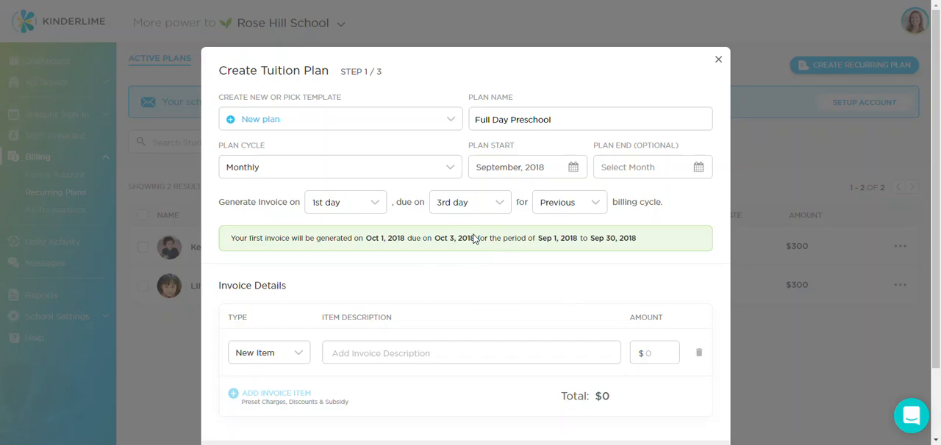
pyautogui.click(594, 204)
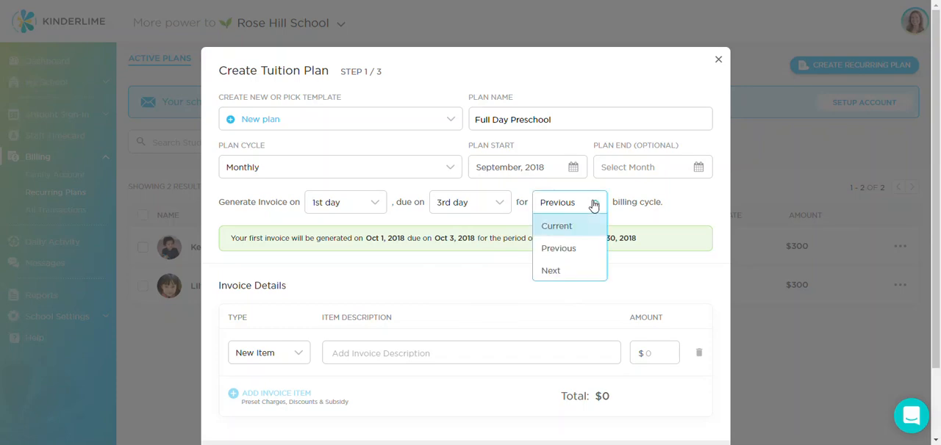
pyautogui.click(585, 224)
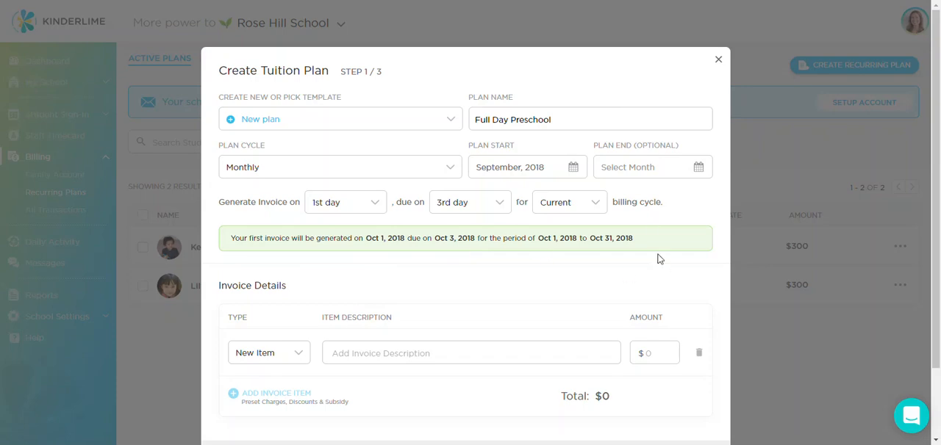
# Step: Fill in the invoice item with the description Full Day Preschool and an amount of $500
pyautogui.scroll(-2, 659, 259)
pyautogui.click(373, 269)
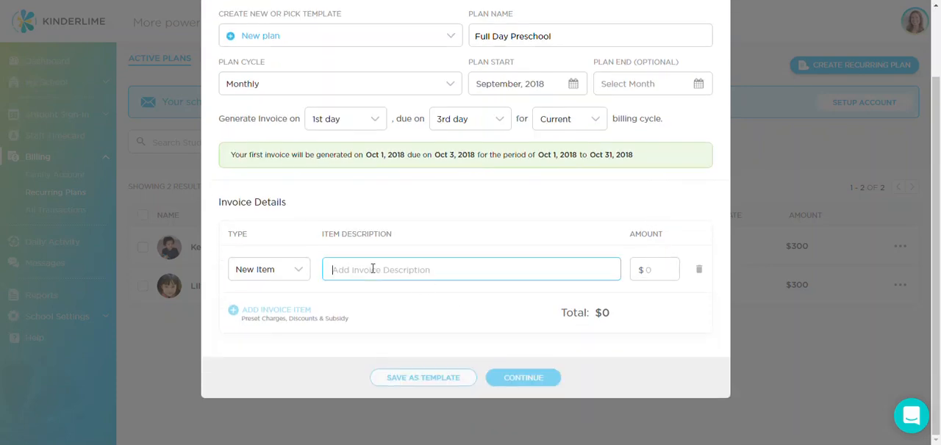
pyautogui.write('Full Day Preschool')
pyautogui.click(659, 264)
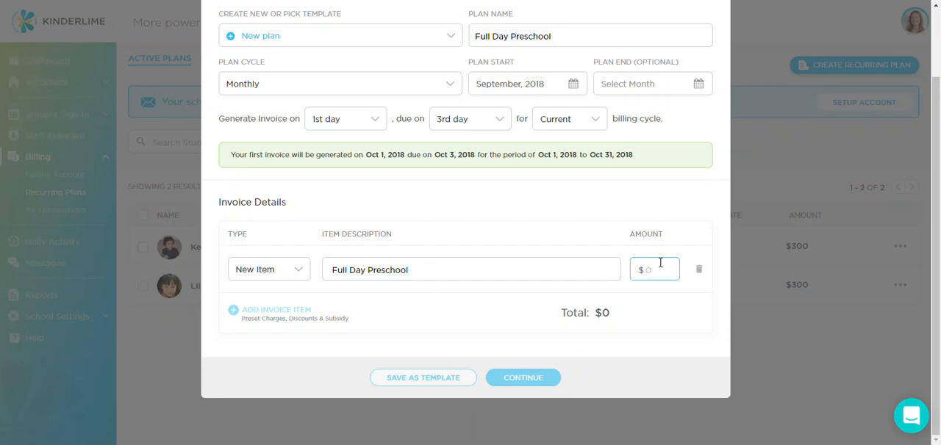
pyautogui.write('500')
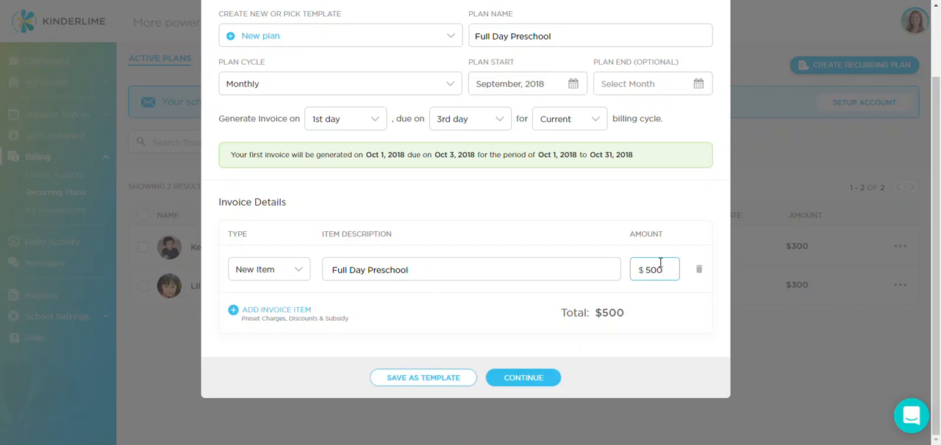
pyautogui.click(485, 304)
pyautogui.click(297, 312)
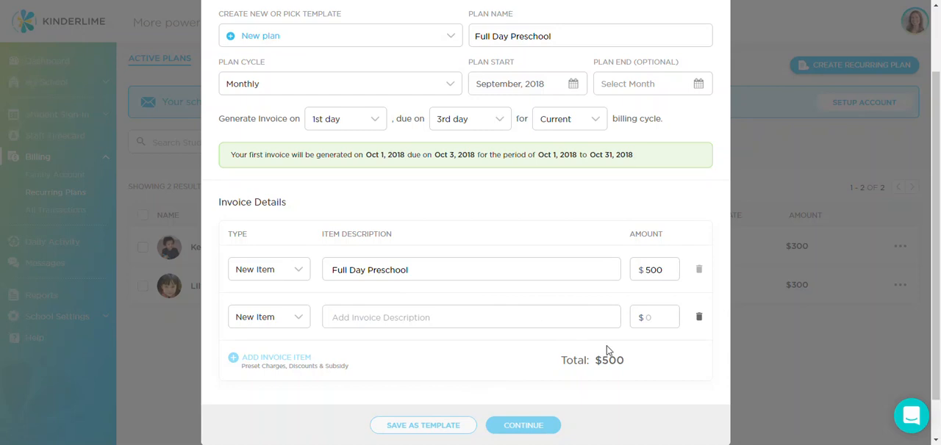
pyautogui.click(698, 317)
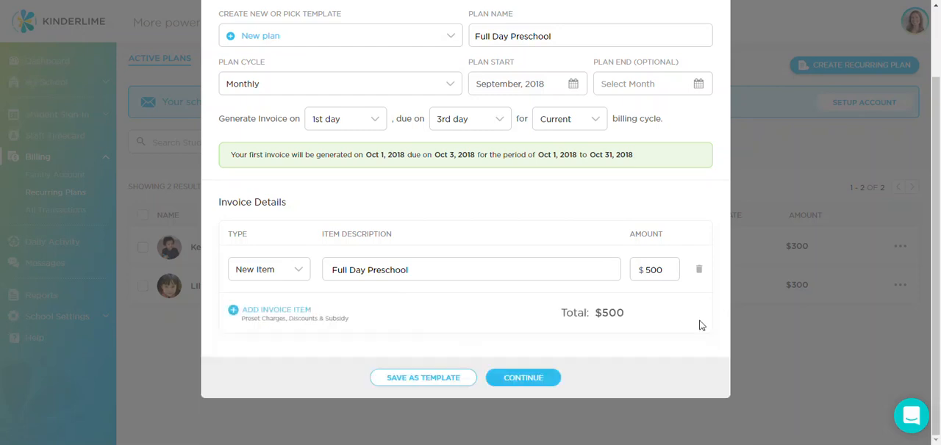
# Step: Continue to the student selection and assign the plan to the first three listed students
pyautogui.click(515, 378)
pyautogui.click(235, 196)
pyautogui.click(394, 197)
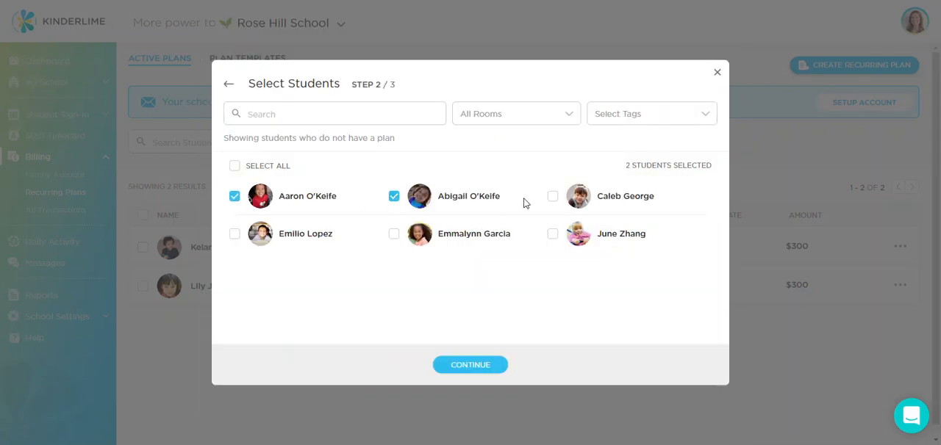
pyautogui.click(553, 198)
# Step: Continue to the plan summary, choose to save the plan as a template, and create the plan
pyautogui.click(478, 364)
pyautogui.click(546, 390)
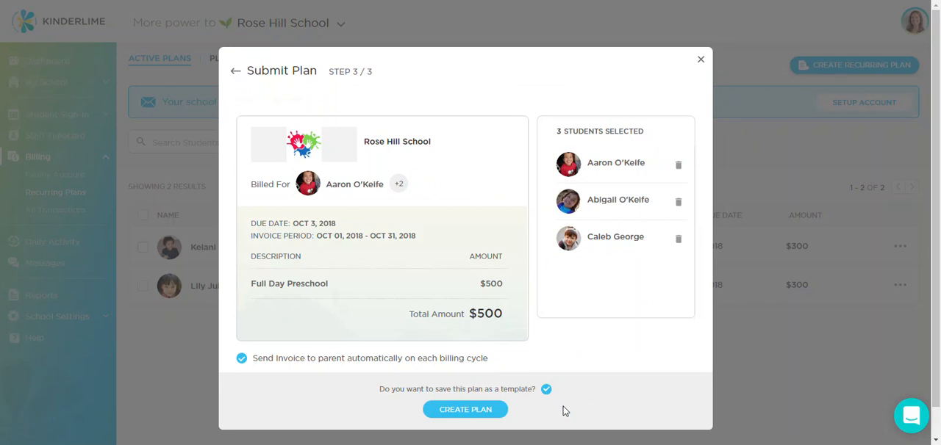
pyautogui.click(451, 408)
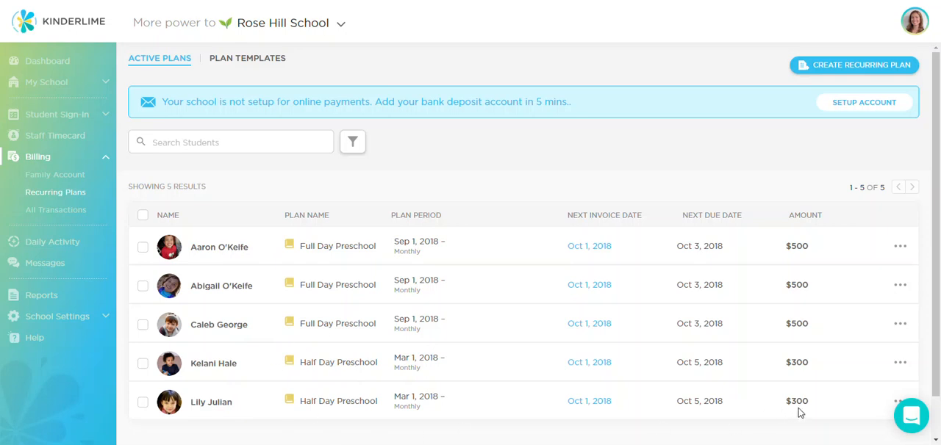
# Step: Start a new recurring attendance plan and name it Extended care
pyautogui.click(804, 72)
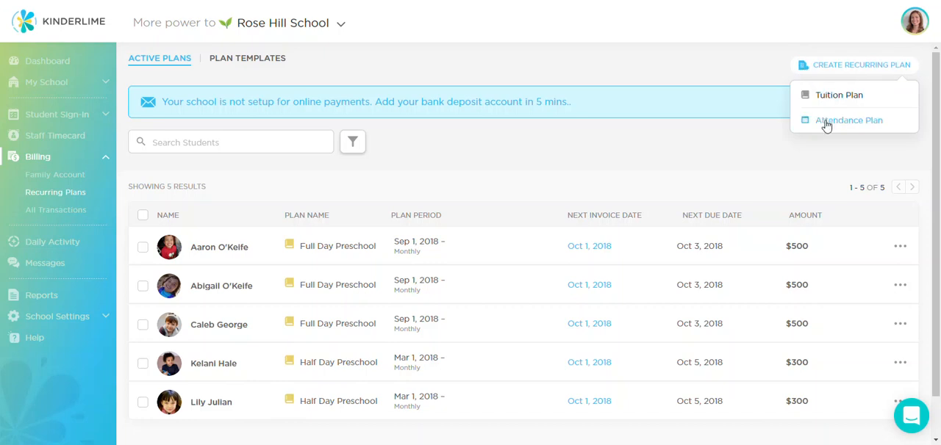
pyautogui.click(870, 122)
pyautogui.click(558, 110)
pyautogui.click(504, 165)
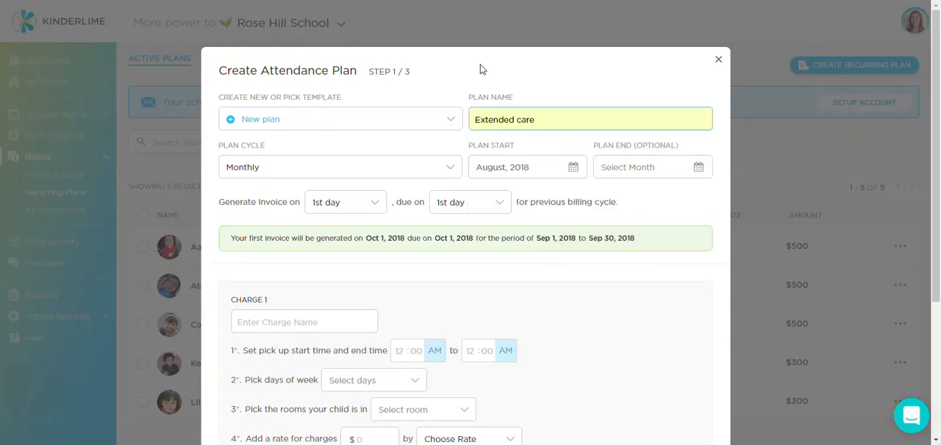
# Step: Set the attendance plan to a monthly cycle starting in September 2018, with invoices due on the 3rd day
pyautogui.click(442, 172)
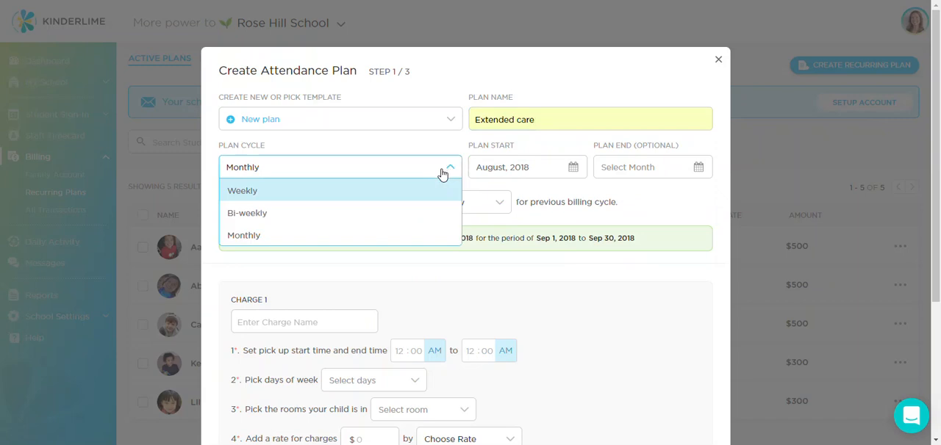
pyautogui.click(345, 243)
pyautogui.click(570, 169)
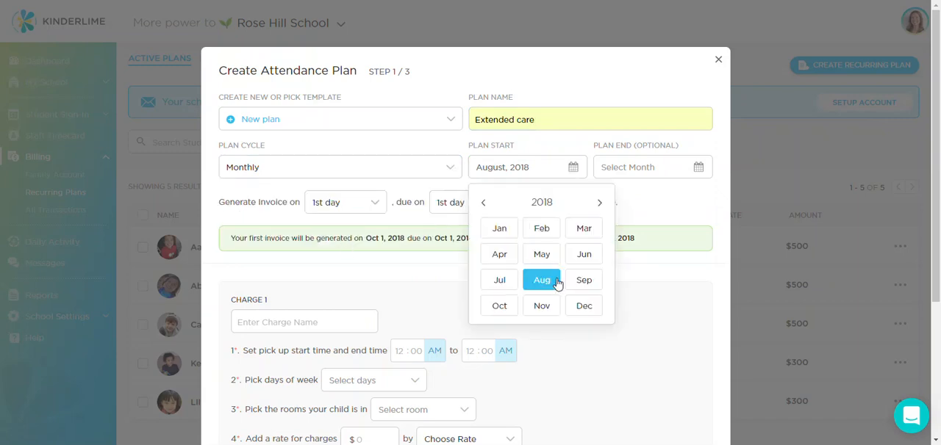
pyautogui.click(581, 281)
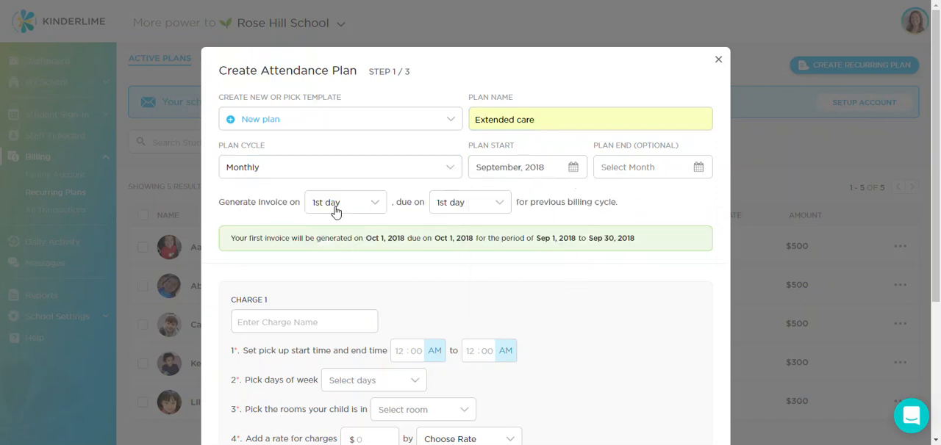
pyautogui.click(459, 208)
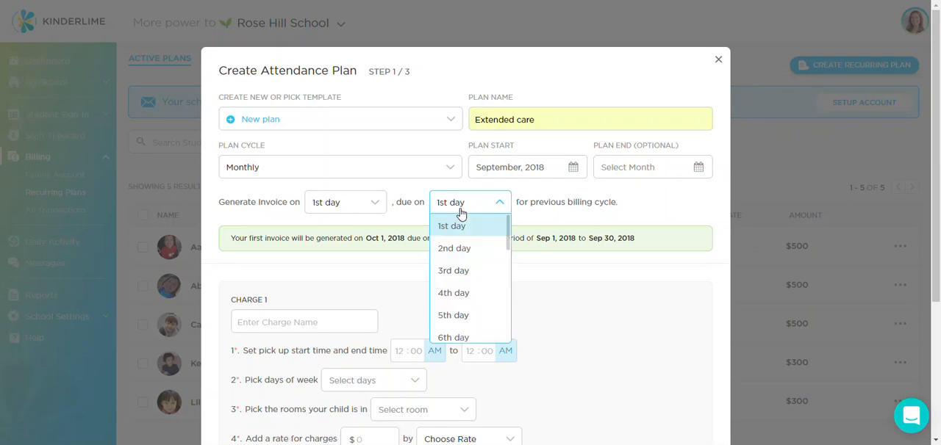
pyautogui.click(454, 271)
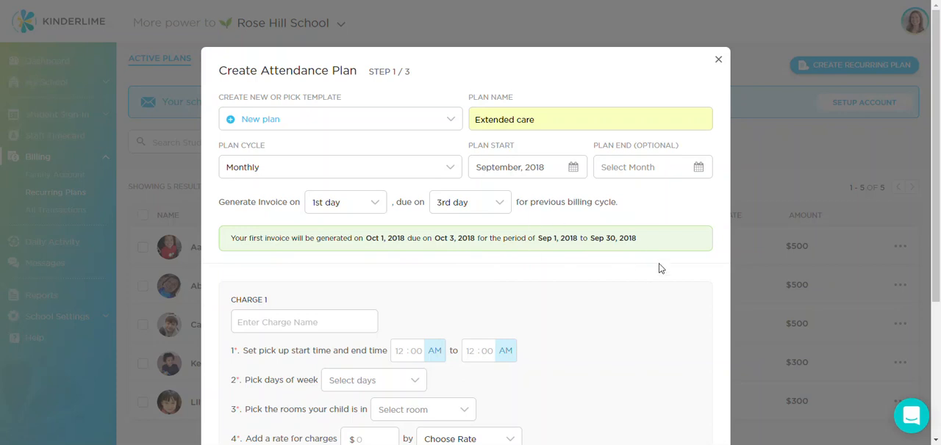
# Step: Name the first charge Aftercare and set its pick-up time from 3:00 PM to 5:00 PM
pyautogui.scroll(-5, 659, 269)
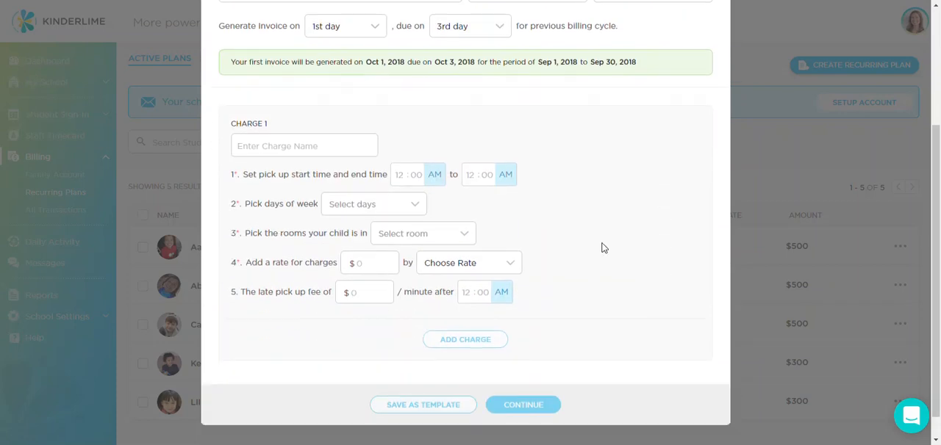
pyautogui.click(320, 148)
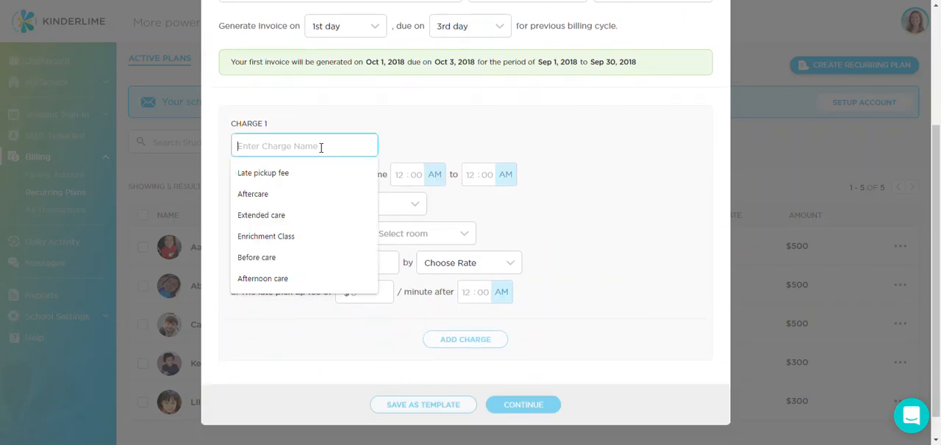
pyautogui.click(294, 194)
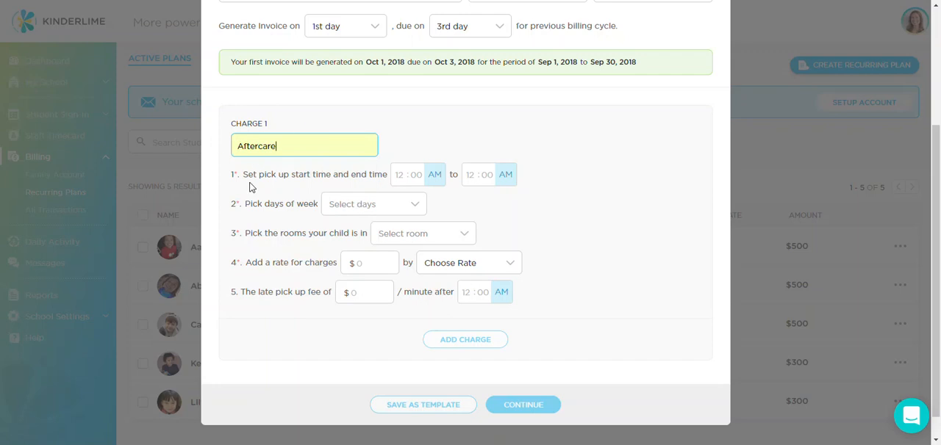
pyautogui.click(397, 176)
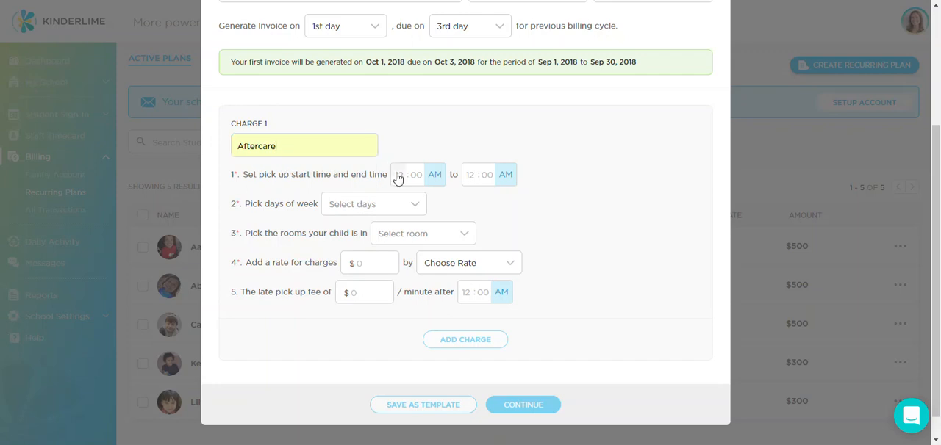
pyautogui.write('3')
pyautogui.click(434, 176)
pyautogui.click(470, 182)
pyautogui.write('5 : 00')
pyautogui.click(505, 176)
# Step: Apply the Aftercare charge to all weekdays, Monday through Friday
pyautogui.click(404, 214)
pyautogui.click(366, 234)
pyautogui.click(359, 257)
pyautogui.click(360, 279)
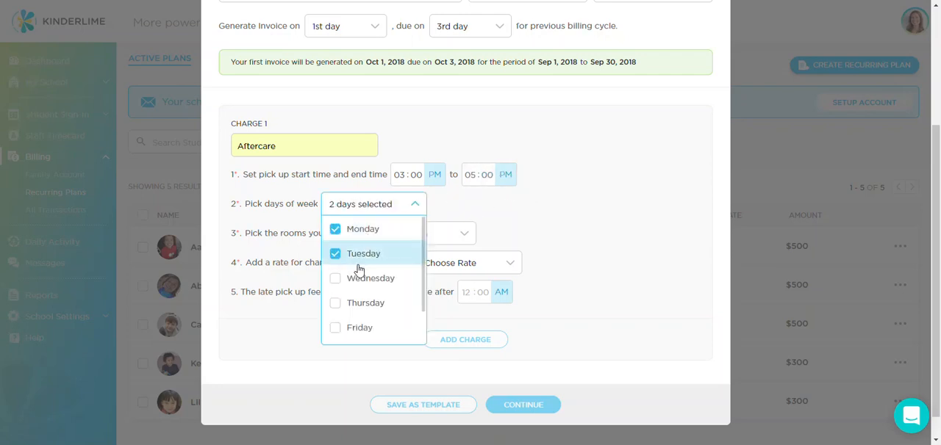
pyautogui.click(358, 303)
pyautogui.click(359, 328)
pyautogui.click(565, 328)
# Step: Apply the Aftercare charge to the Extended care room
pyautogui.click(424, 234)
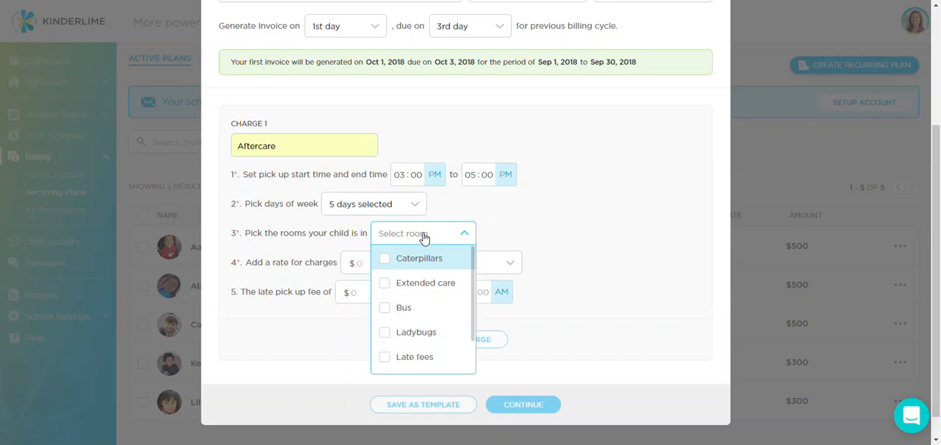
pyautogui.click(401, 283)
pyautogui.click(526, 215)
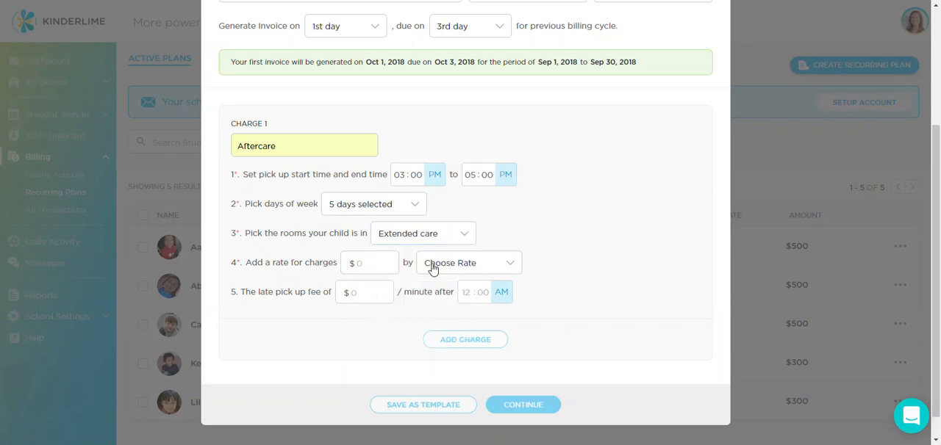
# Step: Set the Aftercare charge rate to $7.00 by the hour
pyautogui.click(376, 266)
pyautogui.write('7')
pyautogui.click(495, 262)
pyautogui.click(459, 290)
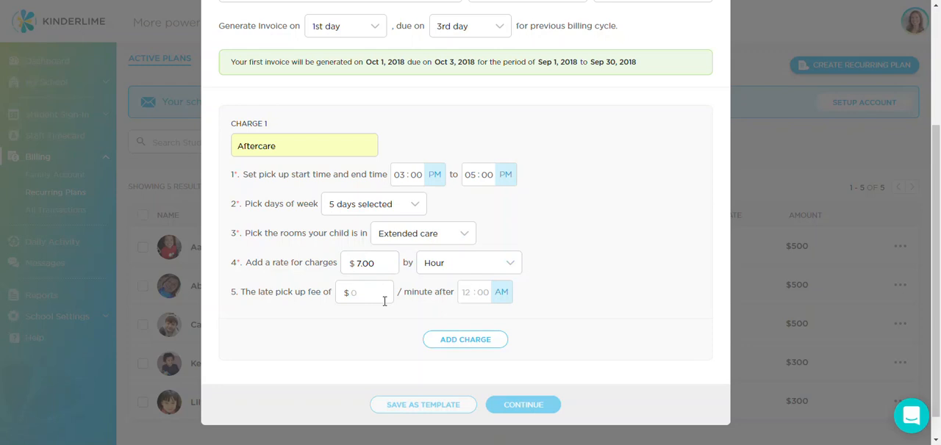
# Step: Set a late pick-up fee of $1.00 per minute after a PM cutoff at one minute past the hour, and add the Aftercare charge
pyautogui.click(376, 295)
pyautogui.write('1.0')
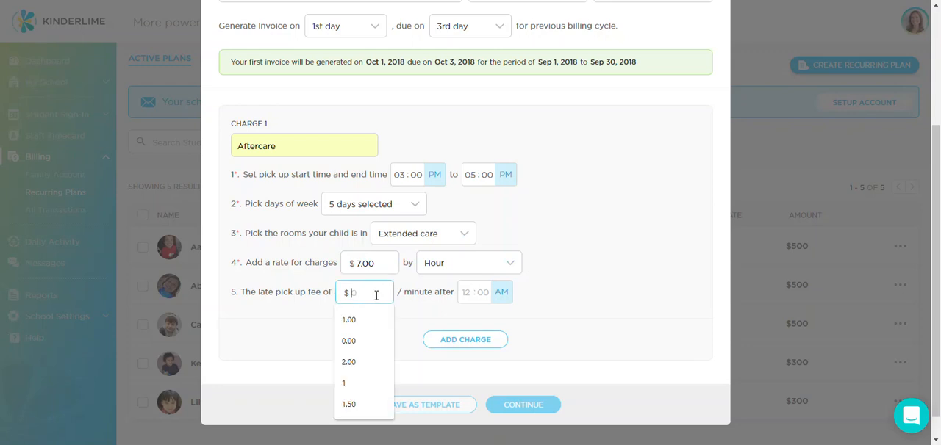
pyautogui.click(468, 294)
pyautogui.write('6')
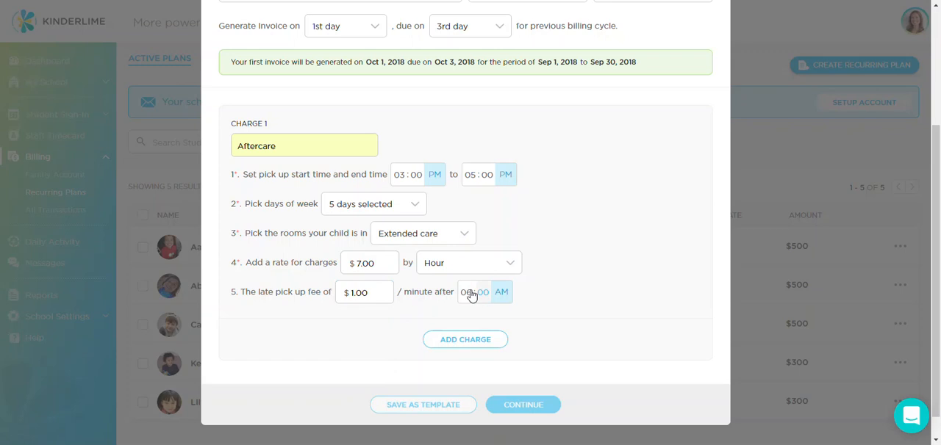
pyautogui.click(484, 297)
pyautogui.write('01')
pyautogui.click(499, 294)
pyautogui.click(484, 340)
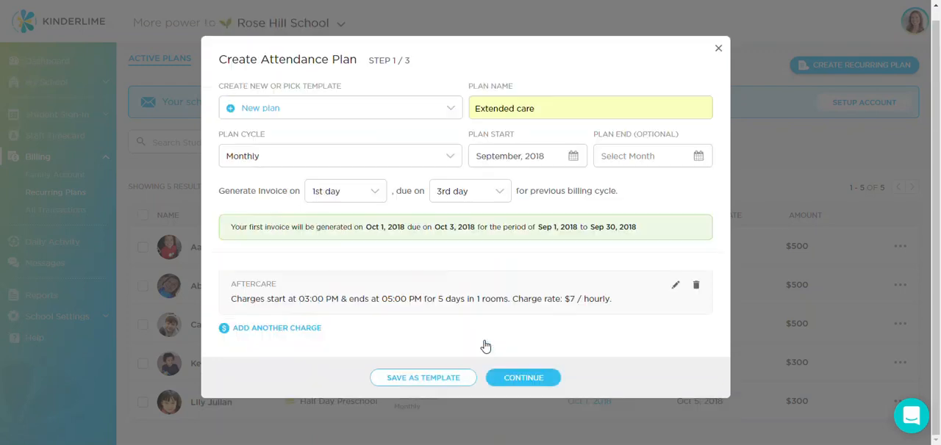
# Step: Start a second charge named Before care with a pick-up time from 7:00 AM to 8:00 AM
pyautogui.click(291, 340)
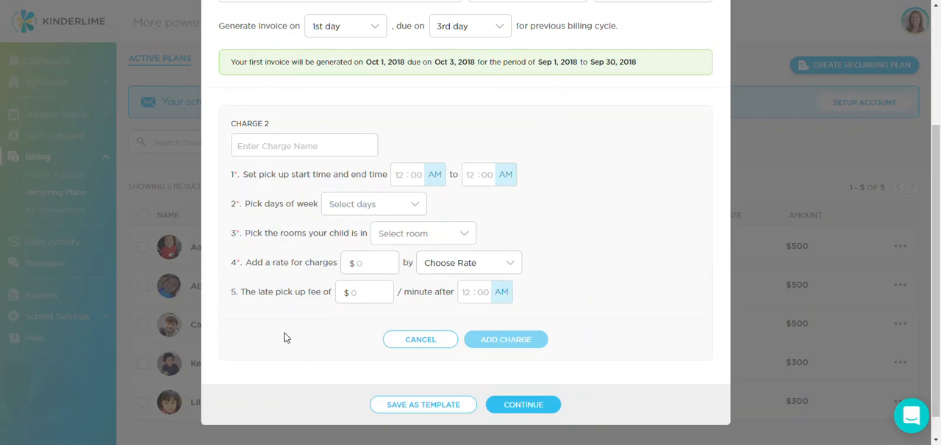
pyautogui.click(277, 150)
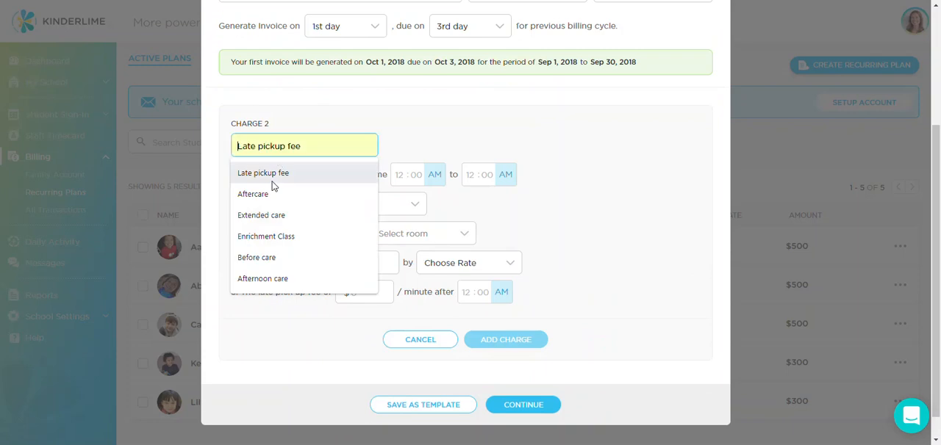
pyautogui.click(266, 258)
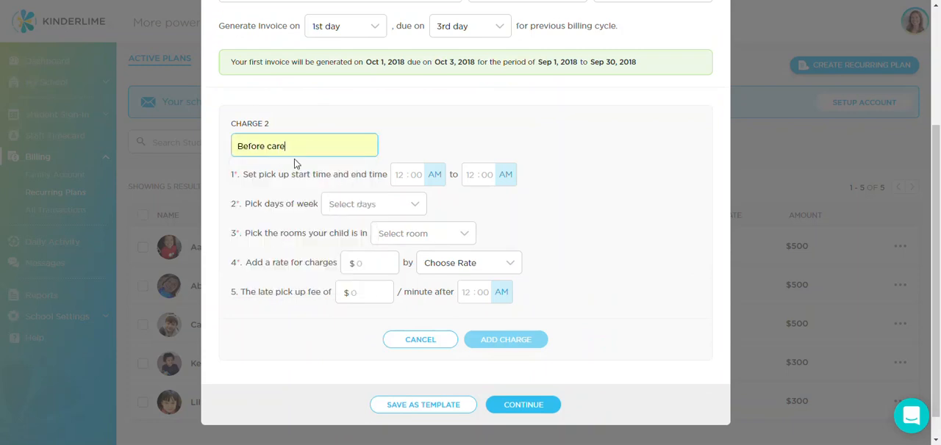
pyautogui.click(398, 177)
pyautogui.write('07')
pyautogui.click(472, 174)
pyautogui.write('08')
# Step: Apply the Before care charge to all weekdays, Monday through Friday
pyautogui.click(378, 206)
pyautogui.click(364, 231)
pyautogui.click(366, 254)
pyautogui.click(363, 280)
pyautogui.click(360, 303)
pyautogui.click(356, 328)
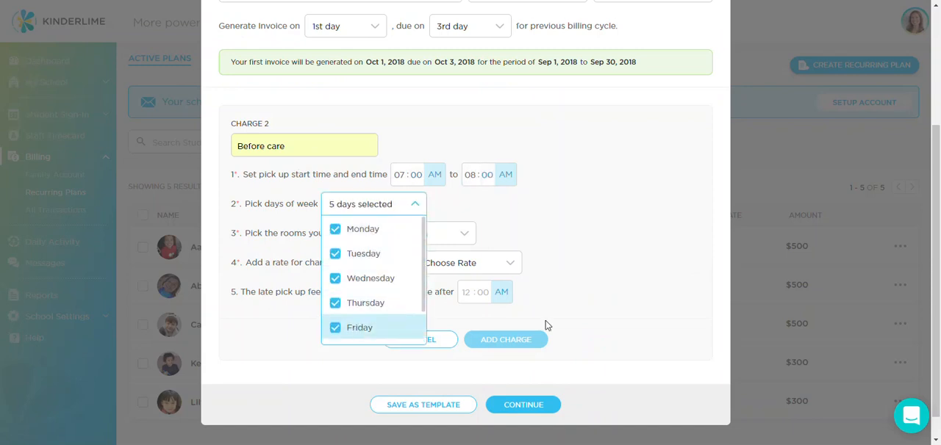
pyautogui.click(545, 322)
# Step: Apply the Before care charge to the Caterpillars and Ladybugs rooms
pyautogui.click(464, 234)
pyautogui.click(412, 264)
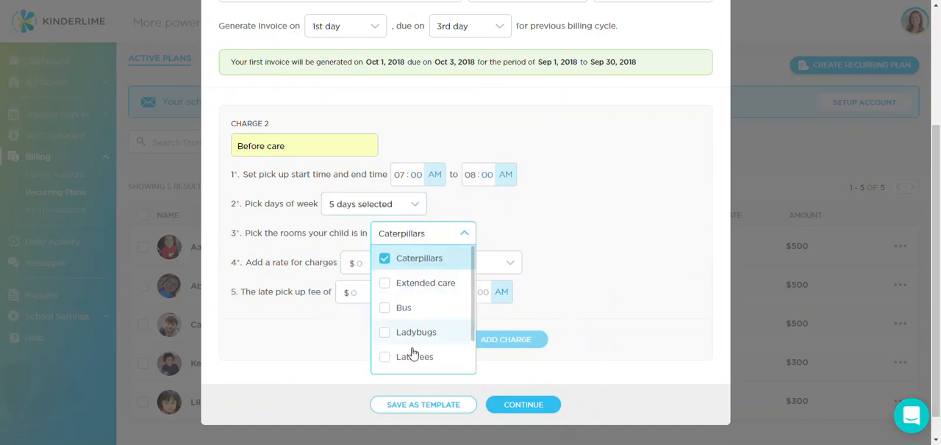
pyautogui.click(410, 332)
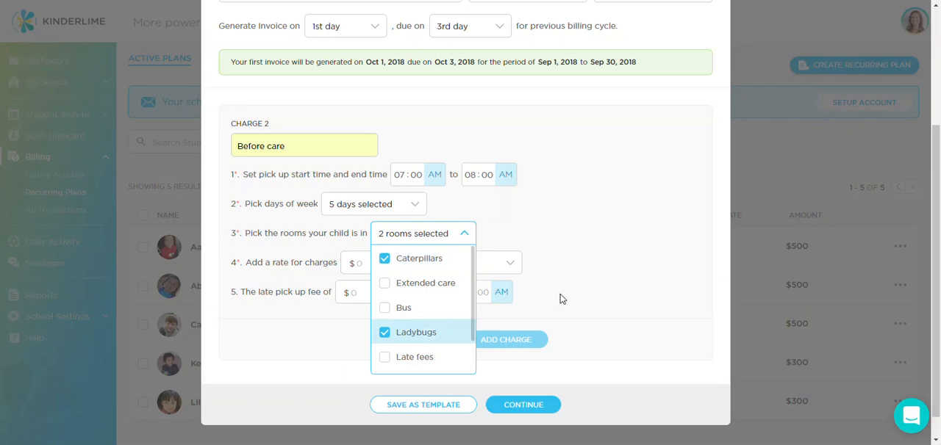
pyautogui.click(609, 256)
# Step: Set the Before care rate to $7.00 by the day and add the charge to the plan
pyautogui.click(371, 258)
pyautogui.write('7')
pyautogui.click(456, 270)
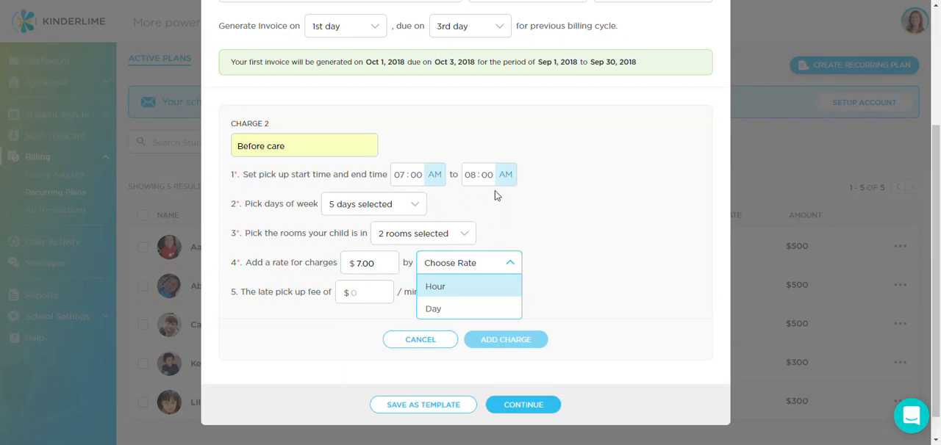
pyautogui.click(433, 308)
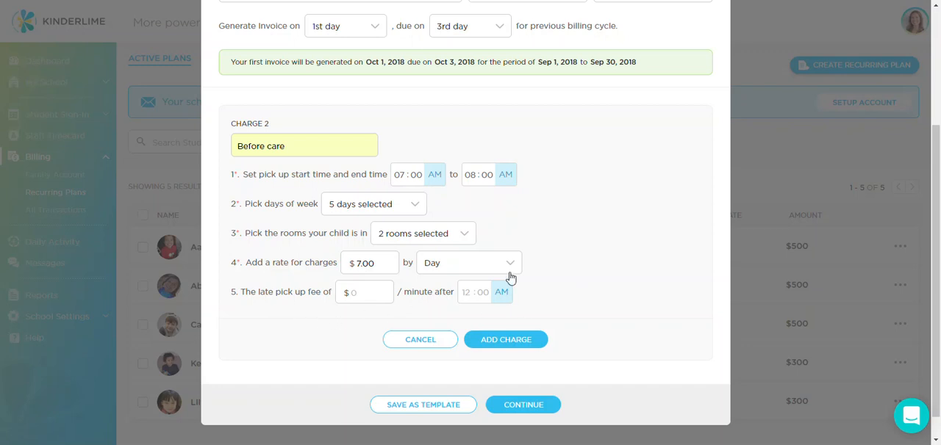
pyautogui.click(508, 339)
pyautogui.click(289, 328)
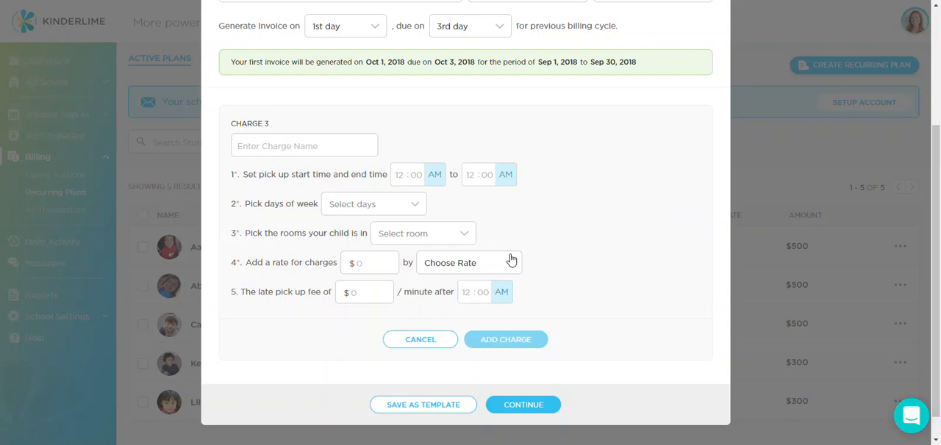
pyautogui.click(404, 209)
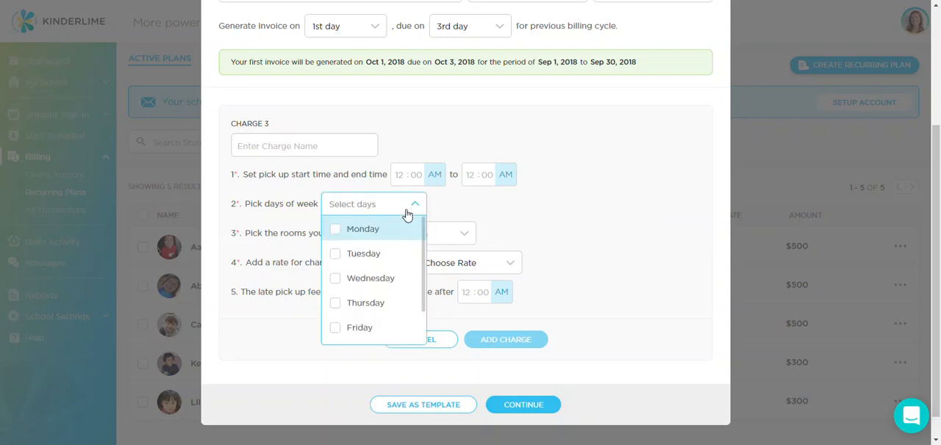
pyautogui.click(379, 256)
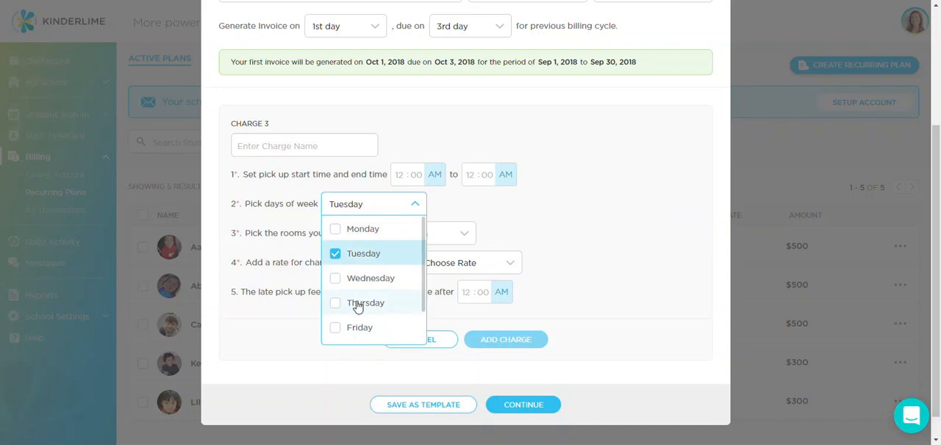
pyautogui.click(406, 301)
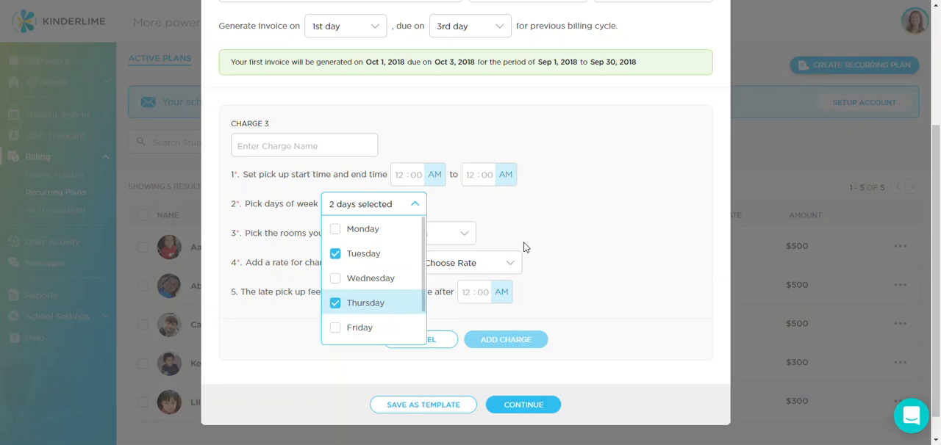
pyautogui.click(353, 309)
pyautogui.click(358, 257)
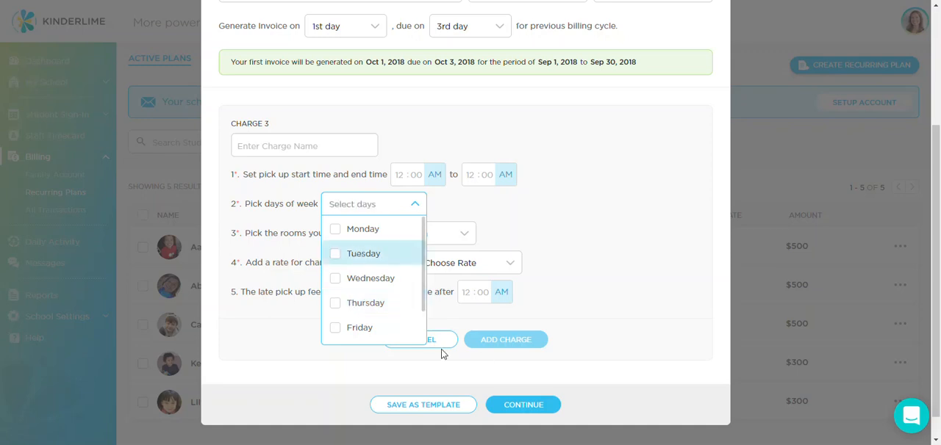
pyautogui.click(494, 246)
pyautogui.click(455, 237)
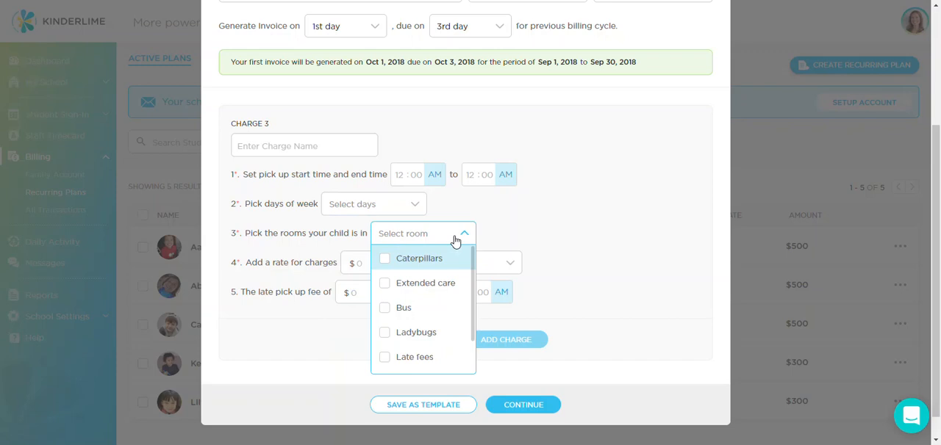
pyautogui.click(578, 306)
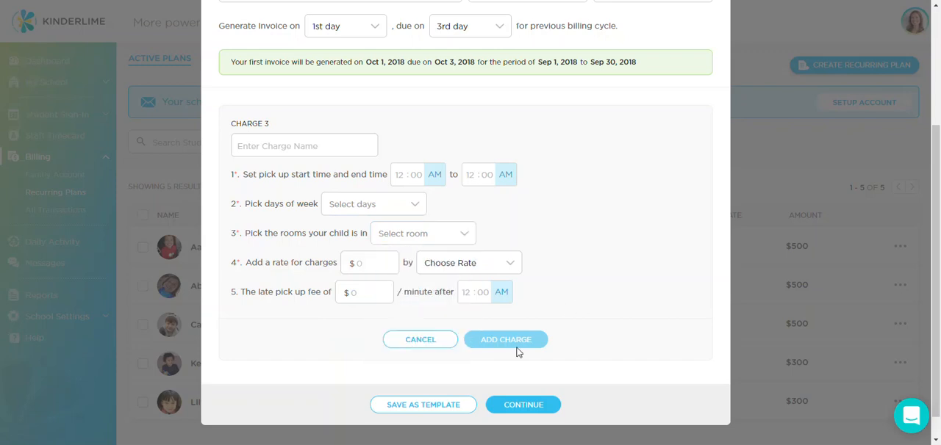
pyautogui.click(411, 343)
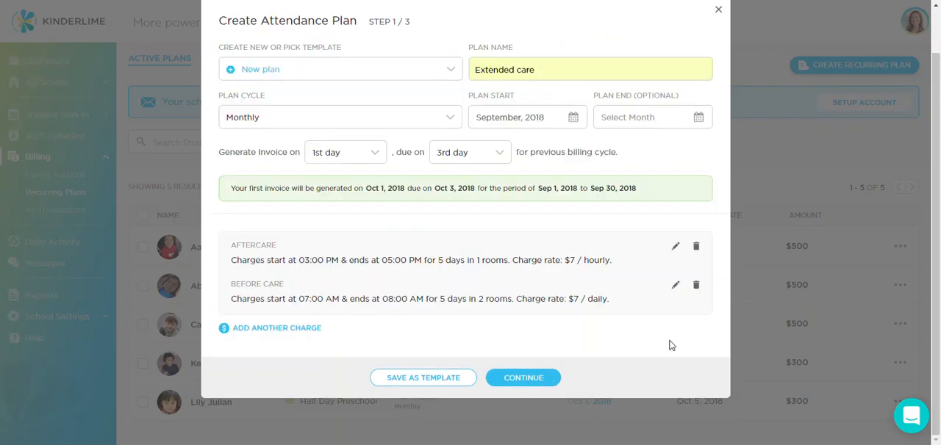
# Step: Continue to student selection and assign the Extended care plan to the first three students listed
pyautogui.click(533, 379)
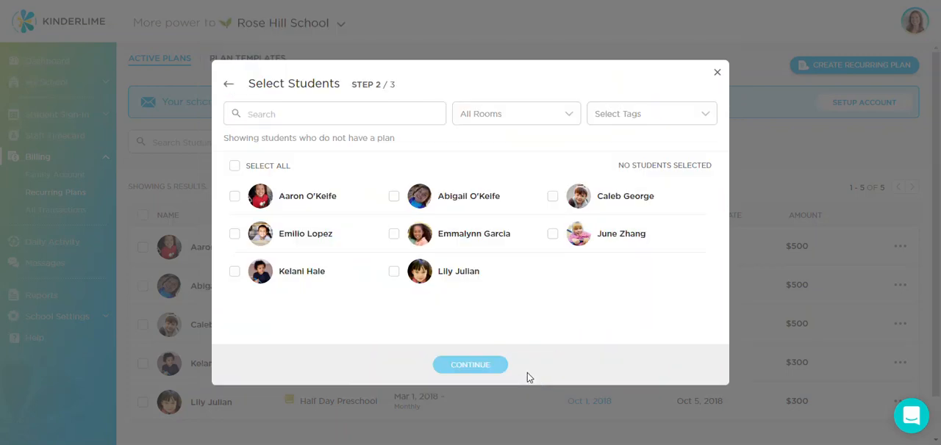
pyautogui.click(234, 195)
pyautogui.click(394, 197)
pyautogui.click(553, 197)
# Step: Continue to the plan summary, opt to save the plan as a template, and create the plan
pyautogui.click(474, 366)
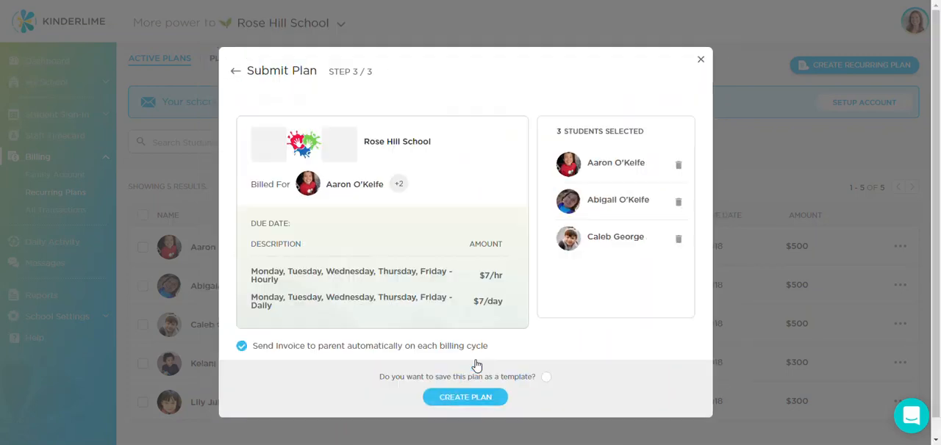
pyautogui.click(545, 390)
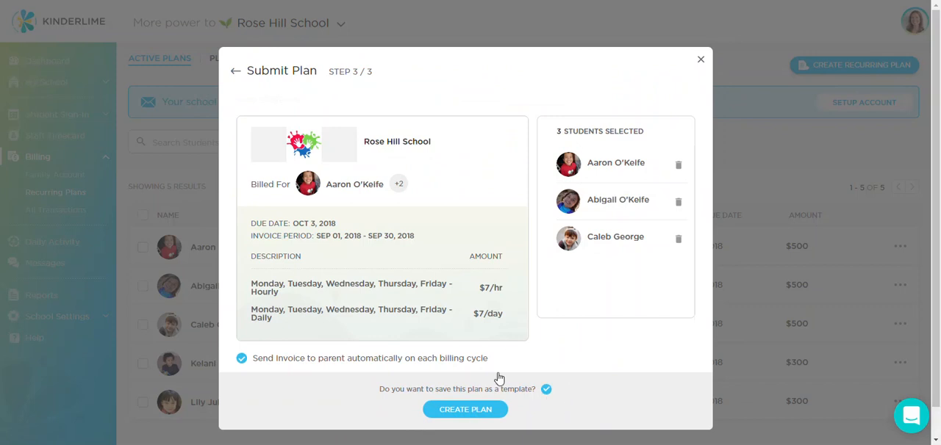
pyautogui.click(465, 410)
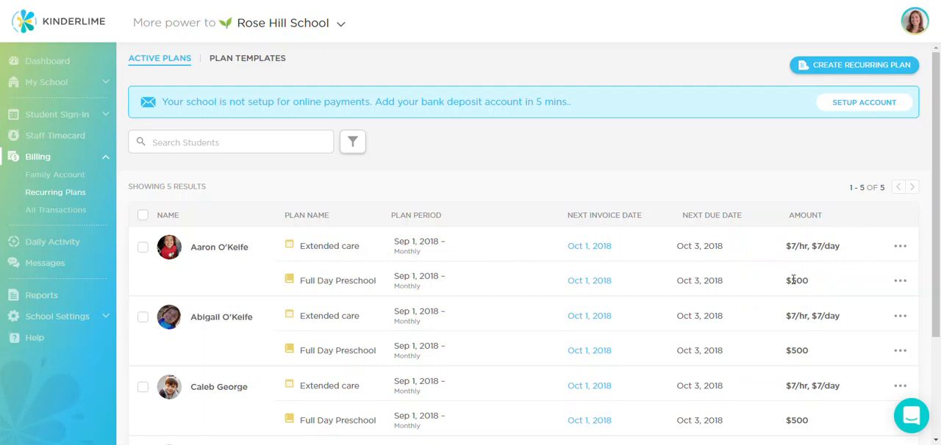
# Step: Preview the first student's next Extended care invoice and check the attendance breakdown behind its Aftercare charge
pyautogui.click(600, 250)
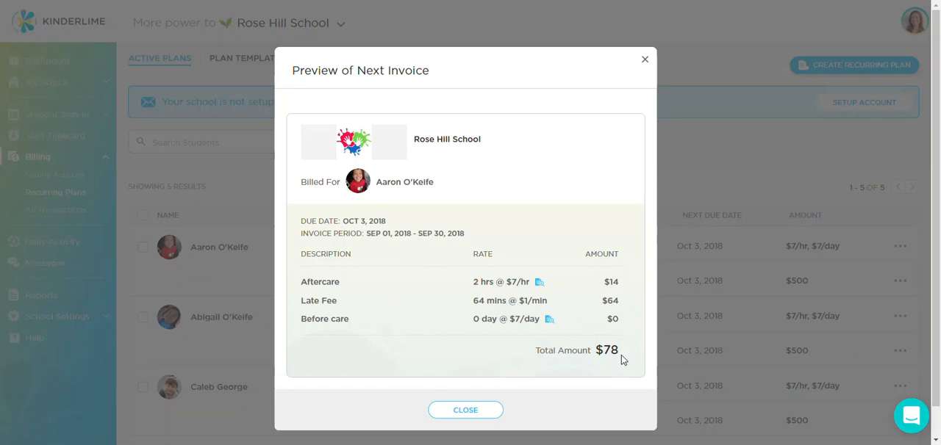
pyautogui.click(538, 282)
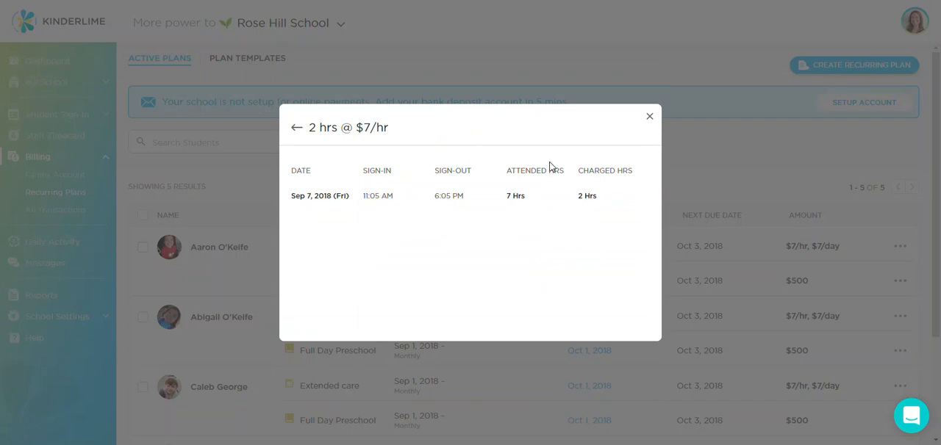
pyautogui.click(296, 128)
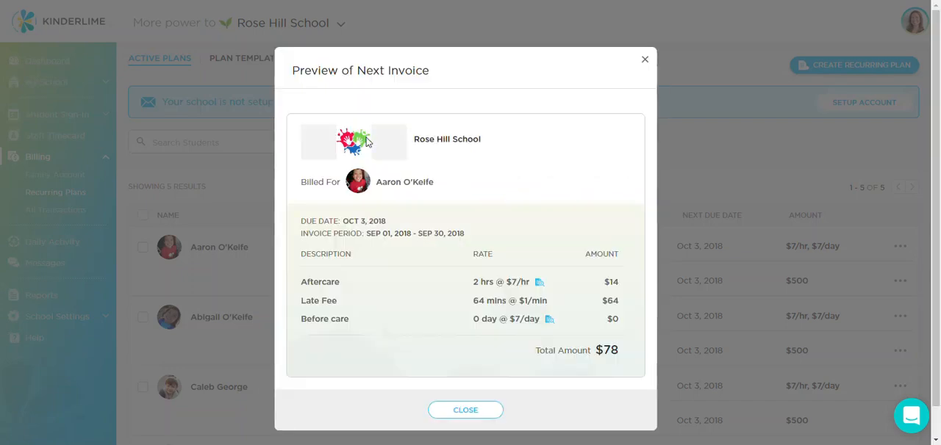
pyautogui.click(645, 61)
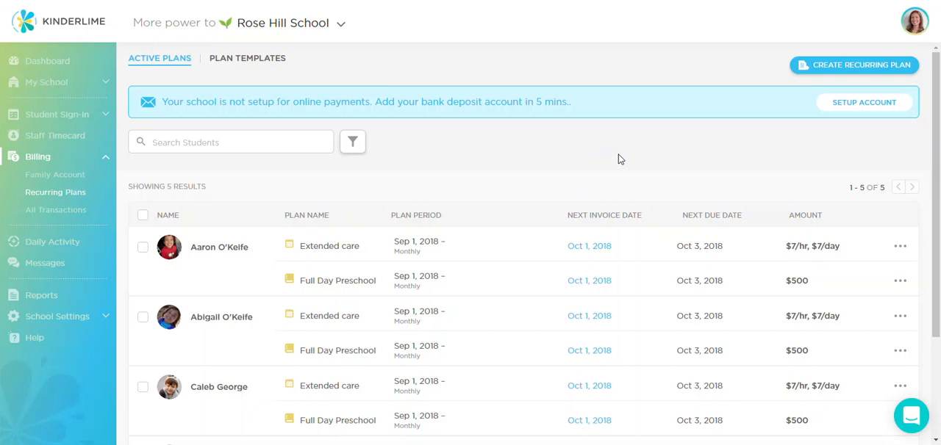
# Step: Open the family accounts and look over the first family's available actions and the blank invoice form
pyautogui.click(37, 177)
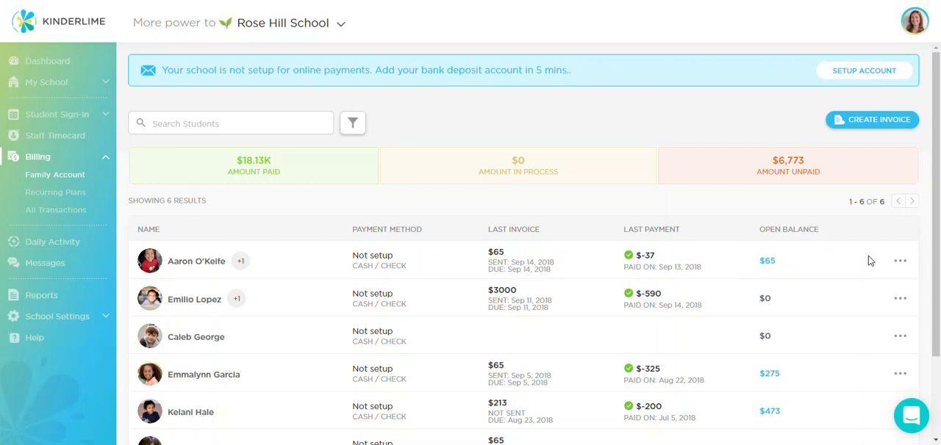
pyautogui.click(898, 263)
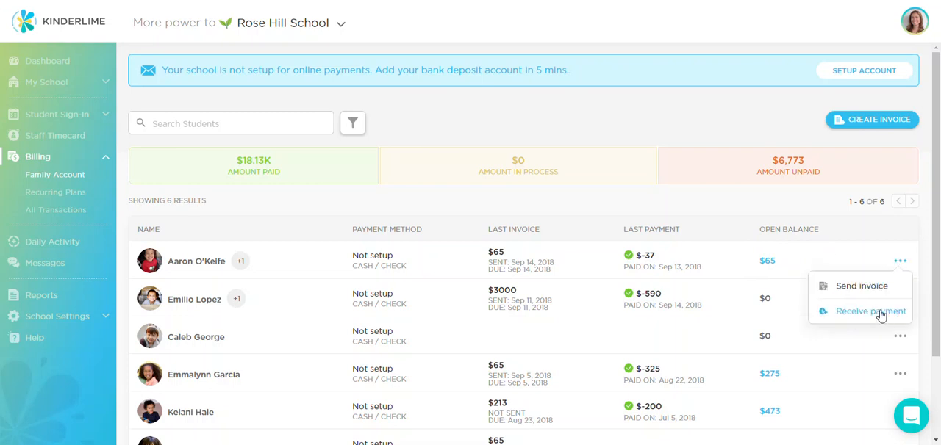
pyautogui.click(815, 203)
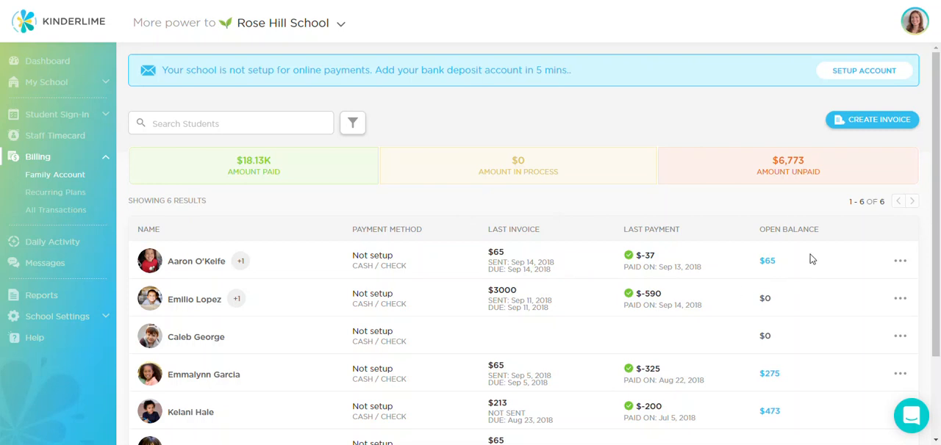
pyautogui.click(876, 122)
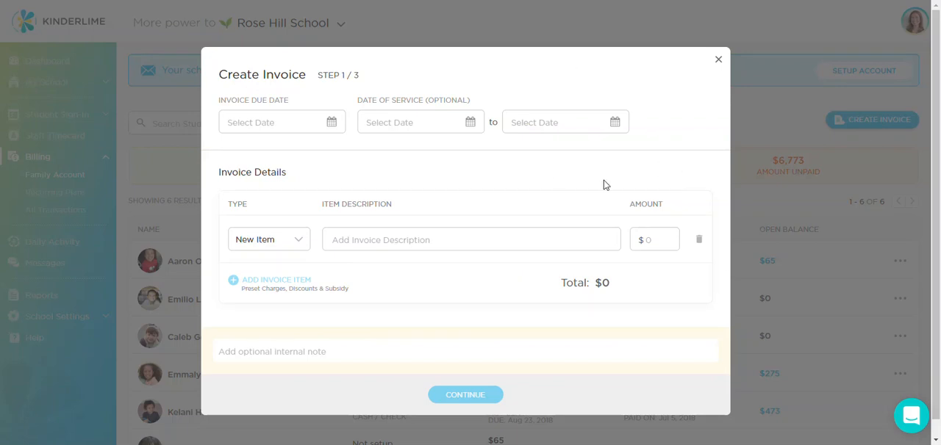
pyautogui.click(718, 60)
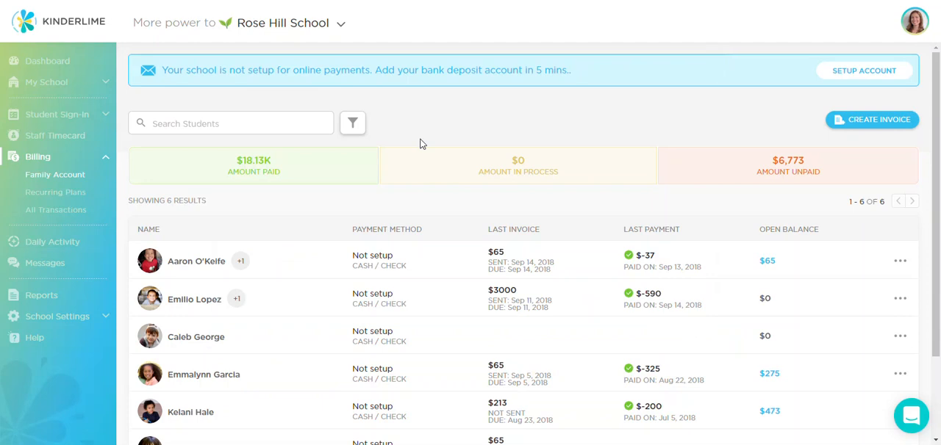
# Step: Open the first family's transactions, check the statement options with January 2018 as start month, and review the transaction list
pyautogui.click(197, 266)
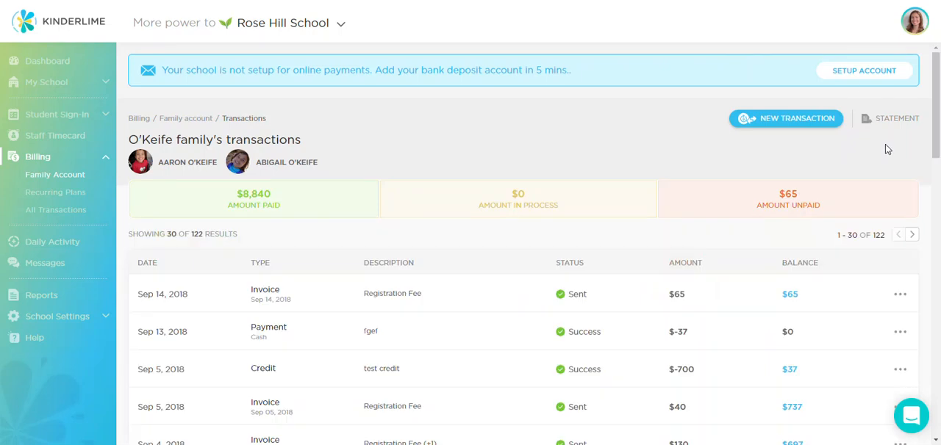
pyautogui.click(912, 125)
pyautogui.click(443, 219)
pyautogui.click(394, 276)
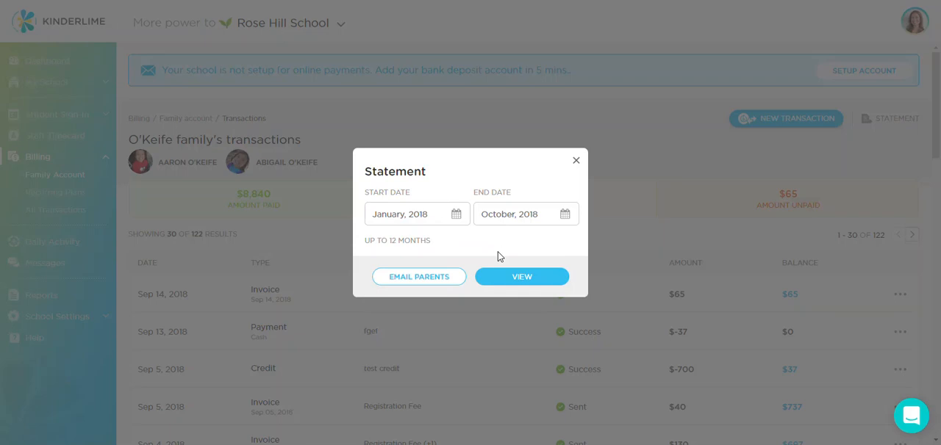
pyautogui.click(577, 161)
pyautogui.scroll(-1, 577, 162)
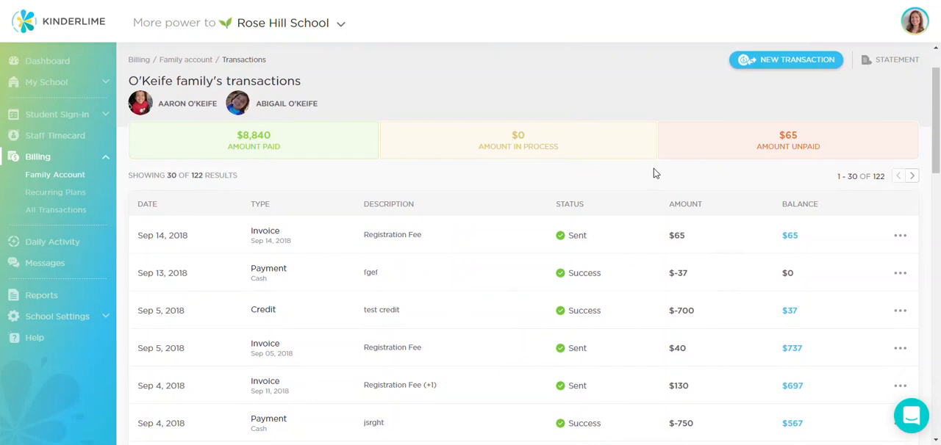
# Step: Go back from the family's transactions to the family accounts, and look over the billing reports in the reports list
pyautogui.scroll(1, 654, 169)
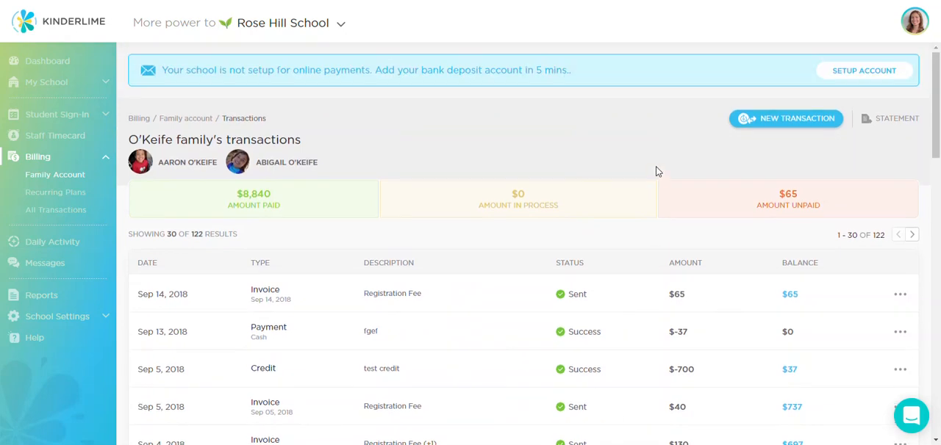
pyautogui.click(186, 119)
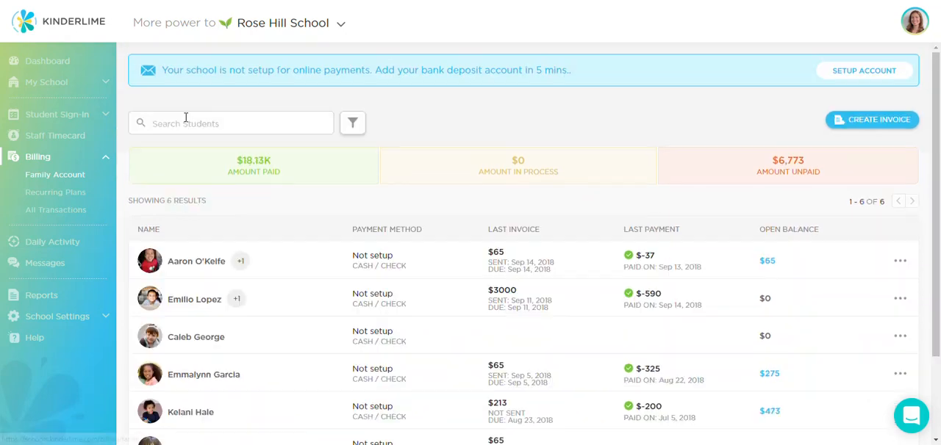
pyautogui.click(42, 295)
pyautogui.scroll(-5, 487, 294)
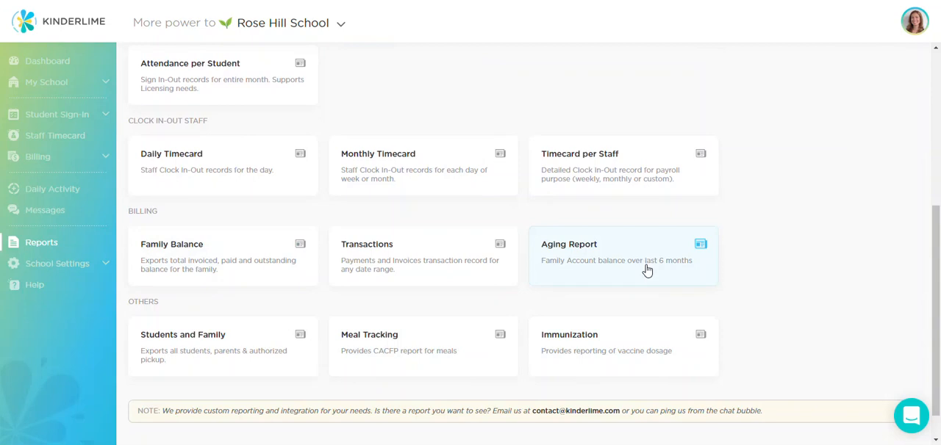
# Step: Check the transaction types offered for the Transactions report and close its options without generating the report
pyautogui.click(398, 258)
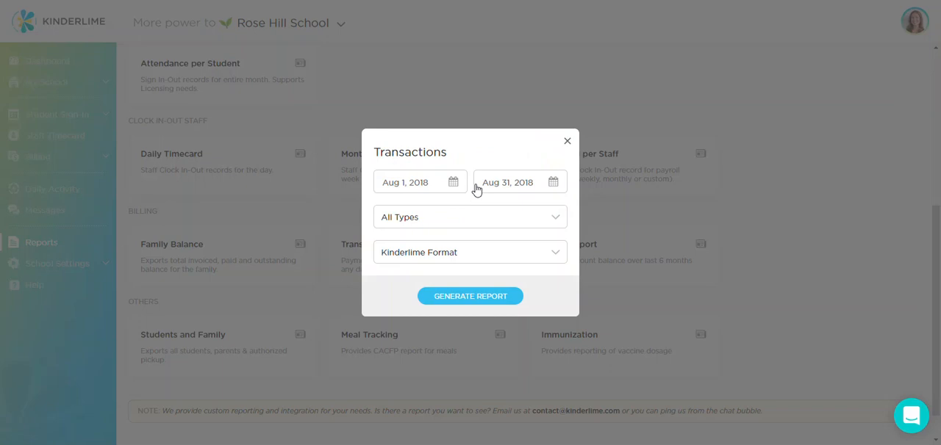
pyautogui.click(545, 220)
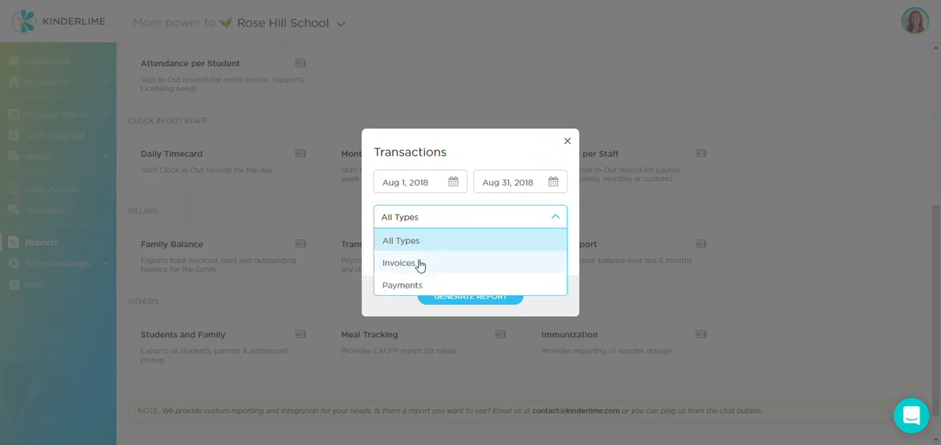
pyautogui.click(396, 310)
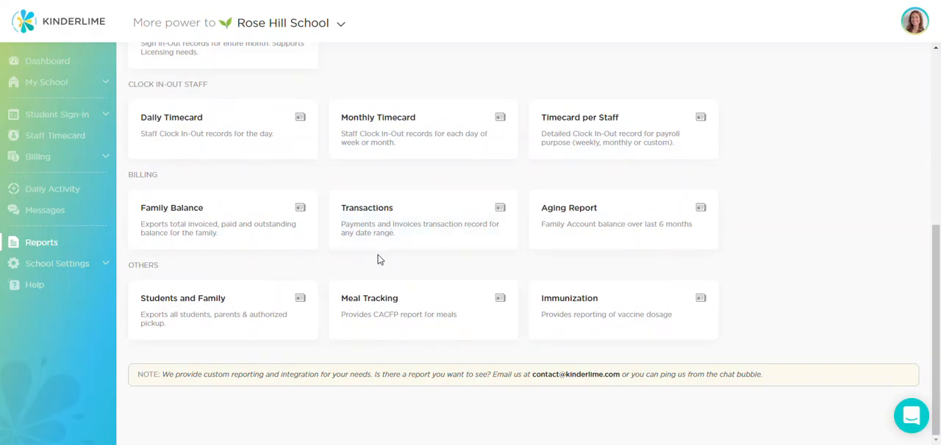
# Step: Review the active recurring plans and the plan types available for a new one, and return to the family accounts
pyautogui.click(38, 158)
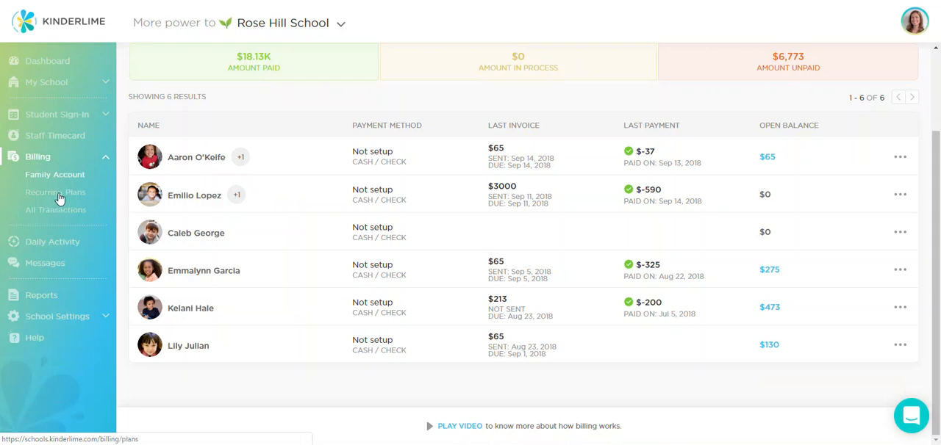
pyautogui.click(59, 195)
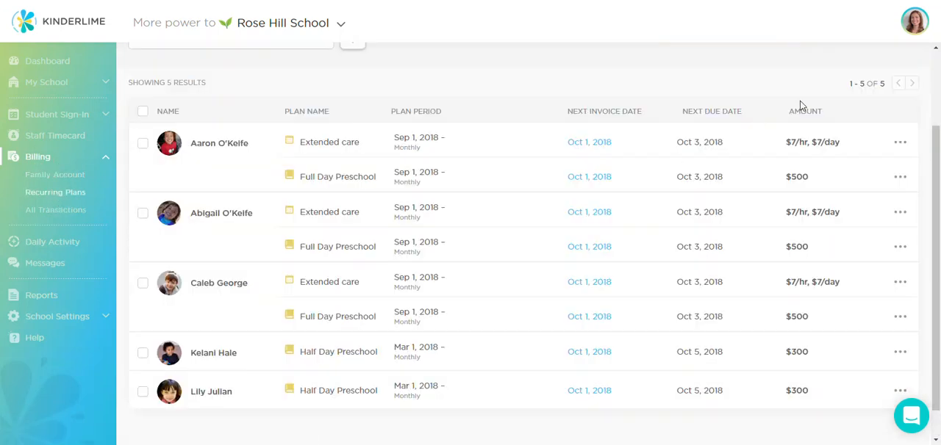
pyautogui.scroll(2, 808, 100)
pyautogui.click(831, 70)
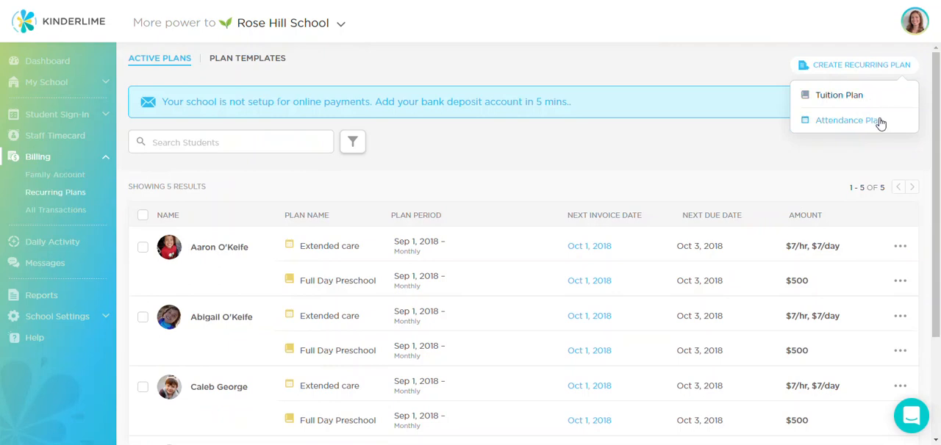
pyautogui.click(49, 177)
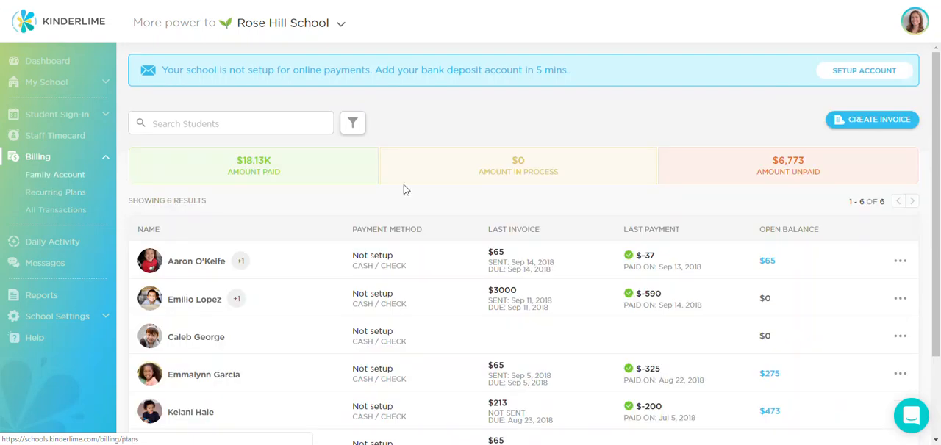